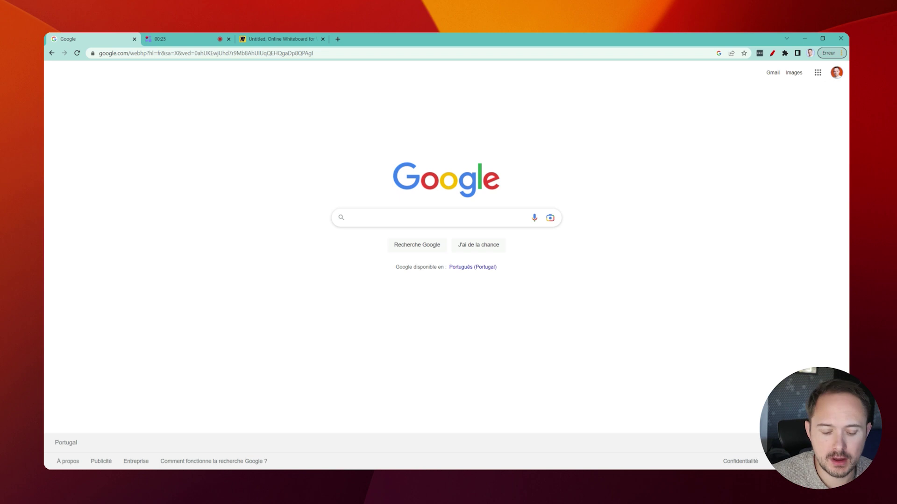
Step: Search Google for "chatgpt" and open the ChatGPT account sign-up form from OpenAI's official page
type("chatgpt")
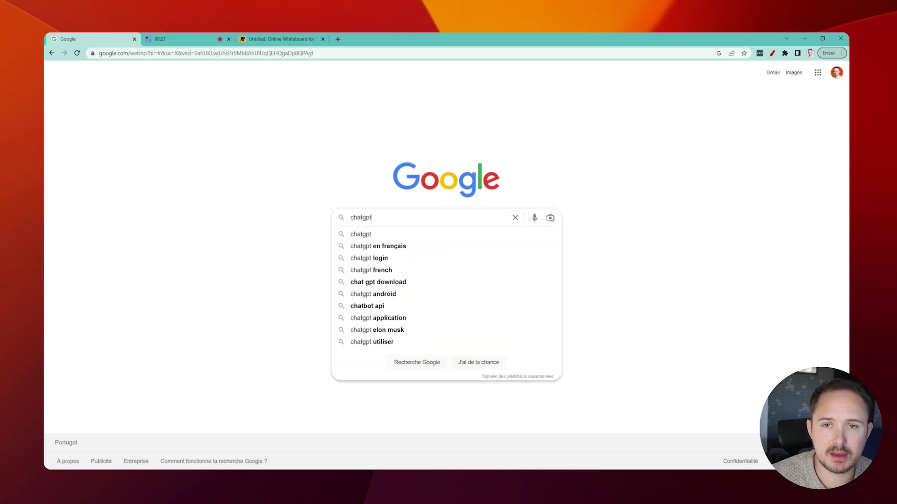
key("Return")
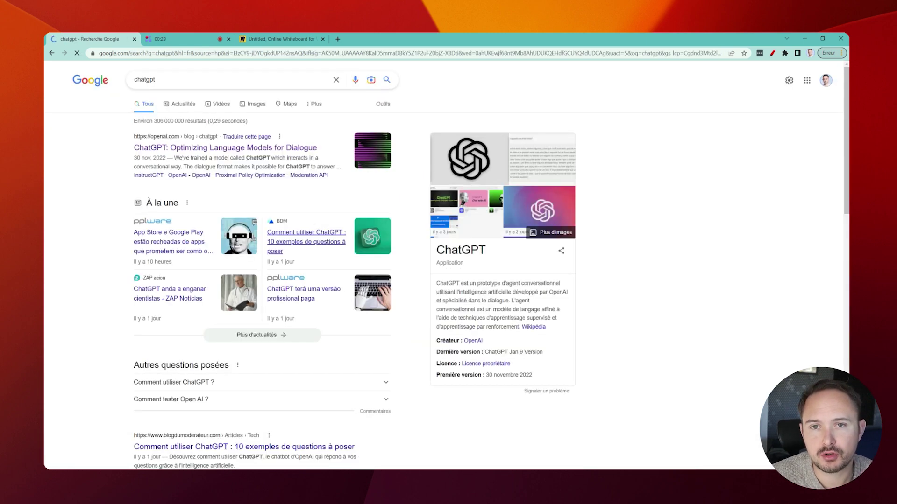
left_click(205, 148)
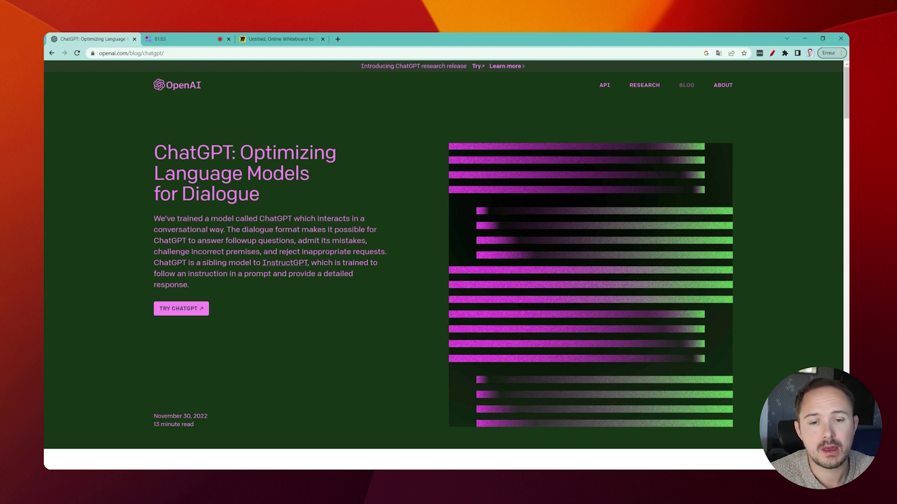
left_click(188, 312)
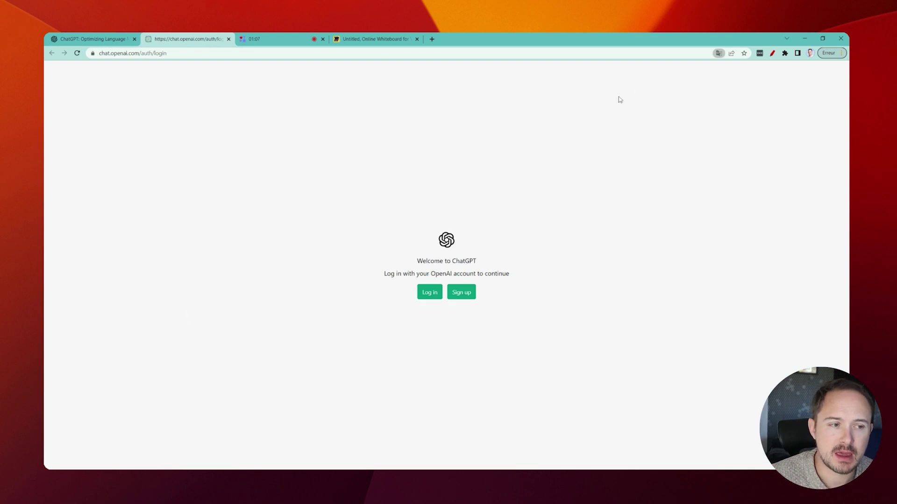
left_click(462, 292)
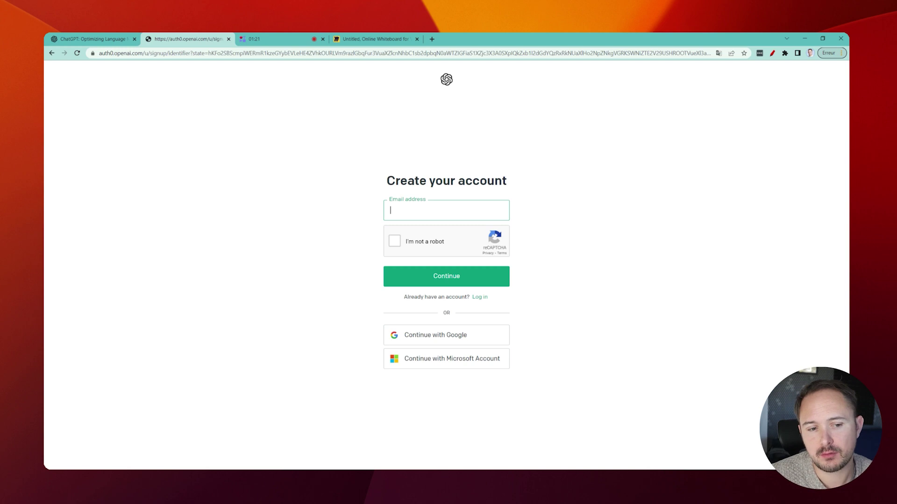
Step: Switch to the Miro whiteboard and draw a thick black loop with a check mark, a slanted line and an upward arrow around it
left_click(357, 39)
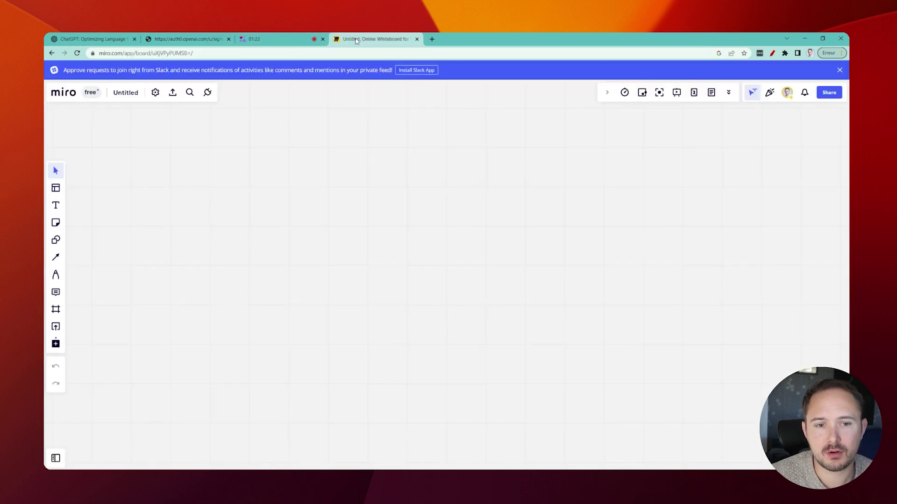
left_click_drag(350, 183, 397, 162)
left_click(54, 275)
mouse_move(339, 180)
left_mouse_down()
mouse_move(306, 198)
mouse_move(347, 175)
left_mouse_up()
left_click_drag(414, 178, 464, 163)
left_click_drag(482, 245, 380, 210)
mouse_move(375, 296)
left_mouse_down()
mouse_move(376, 267)
mouse_move(392, 266)
left_mouse_up()
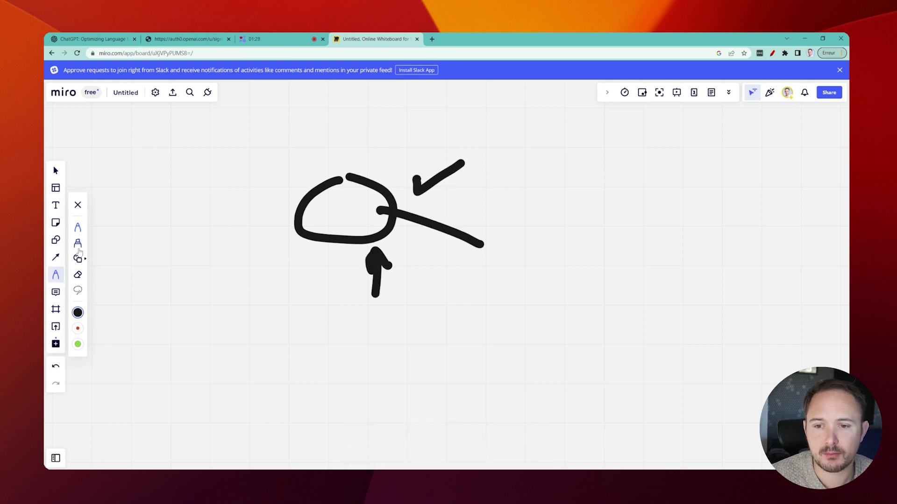
Step: Reduce the black pen's thickness, draw a small arrow beside the loop and handwrite "0,10" on the empty side of it
left_click(77, 312)
left_click_drag(114, 261, 111, 260)
mouse_move(266, 292)
left_mouse_down()
mouse_move(288, 258)
mouse_move(293, 265)
left_mouse_up()
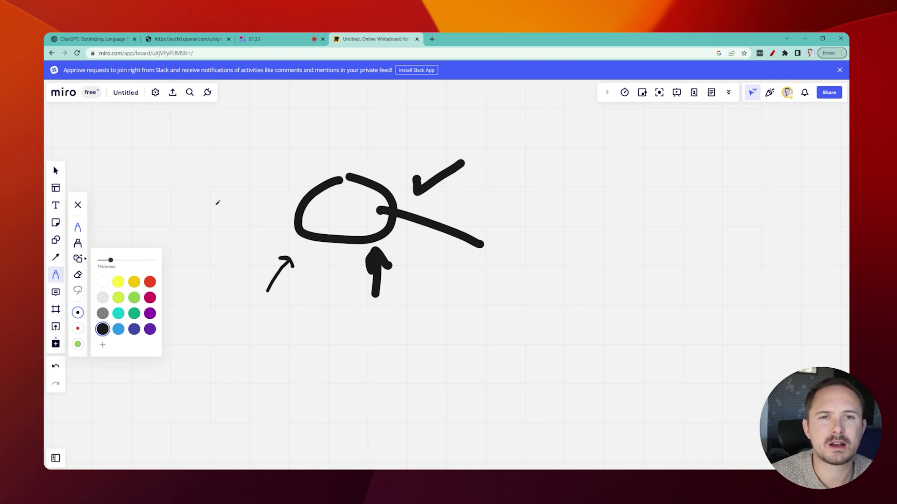
mouse_move(172, 165)
left_mouse_down()
mouse_move(183, 174)
mouse_move(181, 201)
mouse_move(229, 171)
mouse_move(220, 173)
left_mouse_up()
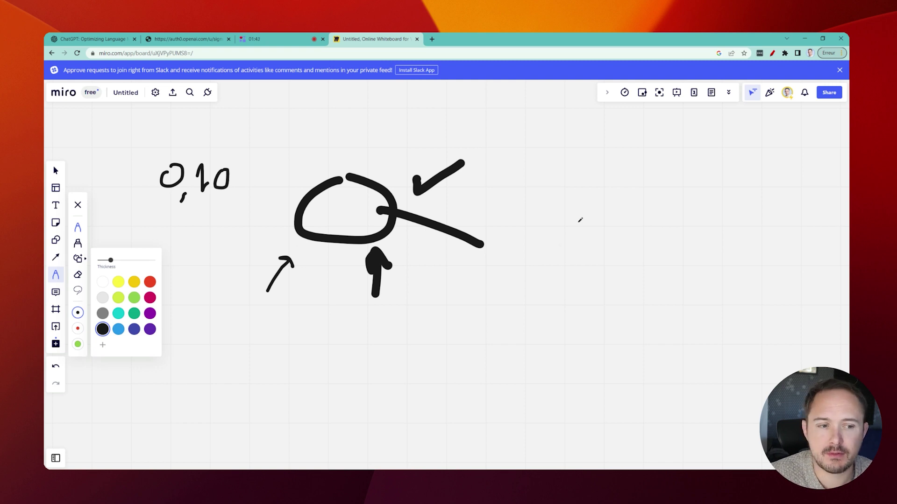
Step: Draw a euro sign on the Miro board and a circled number 3 below it
mouse_move(627, 199)
left_mouse_down()
mouse_move(629, 240)
mouse_move(610, 217)
mouse_move(620, 215)
left_mouse_up()
mouse_move(588, 231)
left_mouse_down()
mouse_move(617, 228)
mouse_move(616, 218)
left_mouse_up()
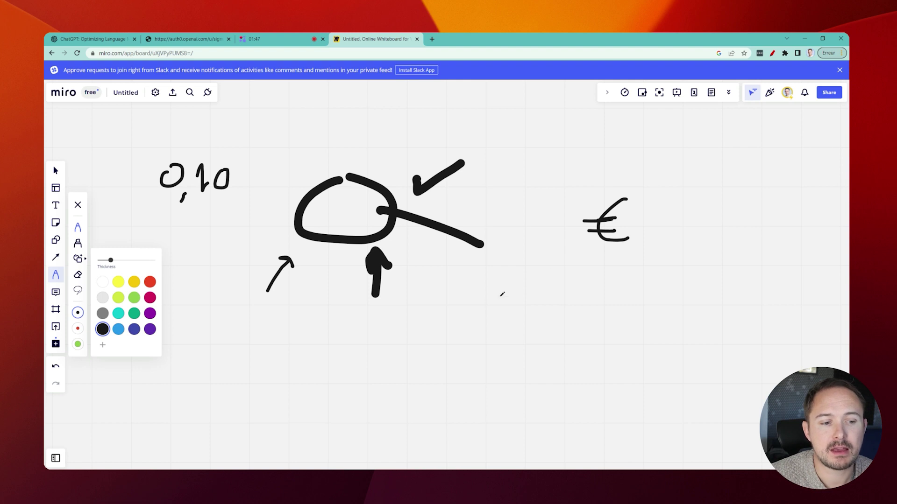
mouse_move(508, 310)
left_mouse_down()
mouse_move(522, 307)
mouse_move(506, 335)
left_mouse_up()
mouse_move(524, 294)
left_mouse_down()
mouse_move(558, 306)
mouse_move(532, 293)
left_mouse_up()
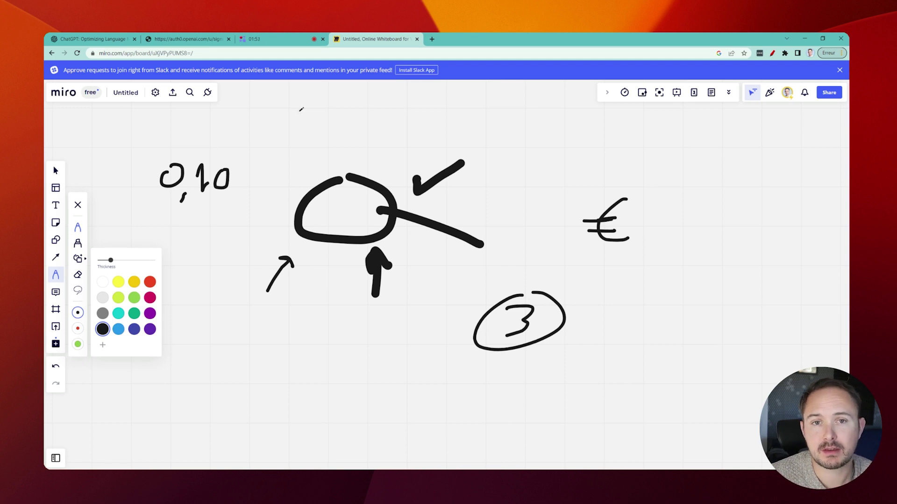
Step: On the Miro board, sketch a vertical measuring bar beside the circled 3, with a wavy line under a long horizontal line
left_click(172, 39)
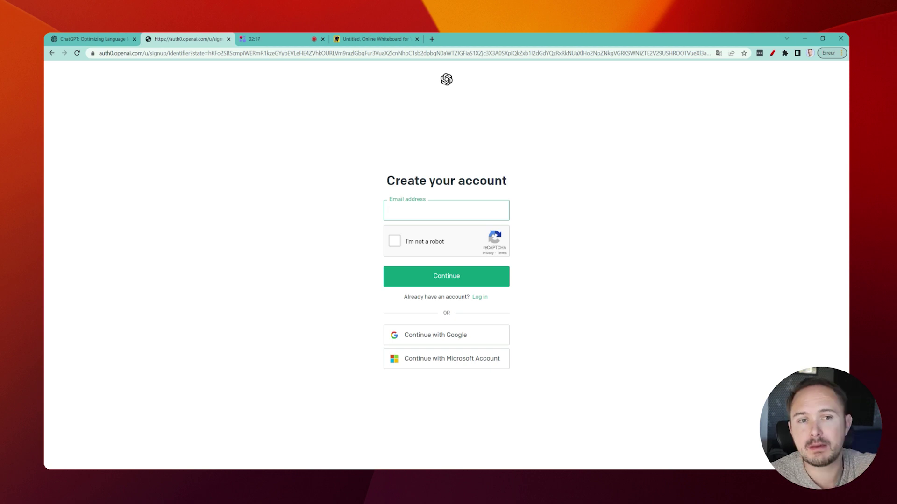
left_click(351, 41)
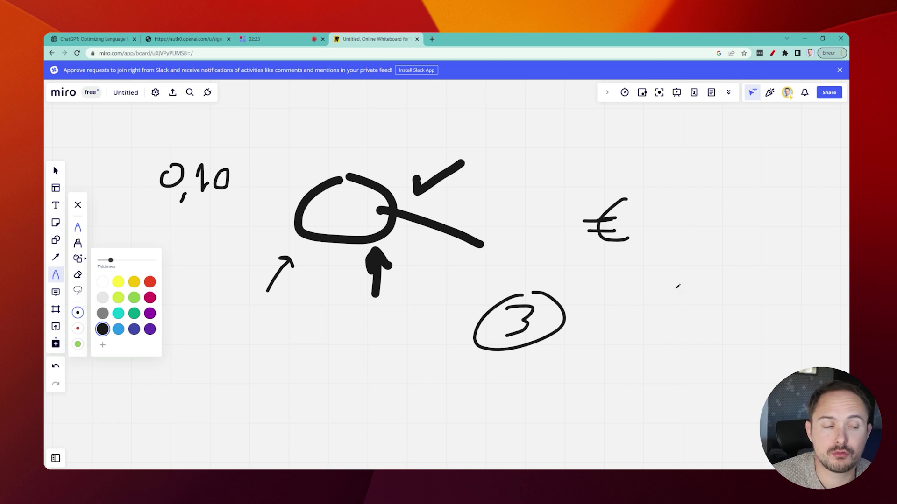
mouse_move(635, 268)
left_mouse_down()
mouse_move(650, 267)
mouse_move(645, 342)
left_mouse_up()
left_click_drag(621, 274, 645, 271)
left_click_drag(715, 330, 698, 346)
mouse_move(698, 272)
left_mouse_down()
mouse_move(798, 297)
mouse_move(818, 287)
left_mouse_up()
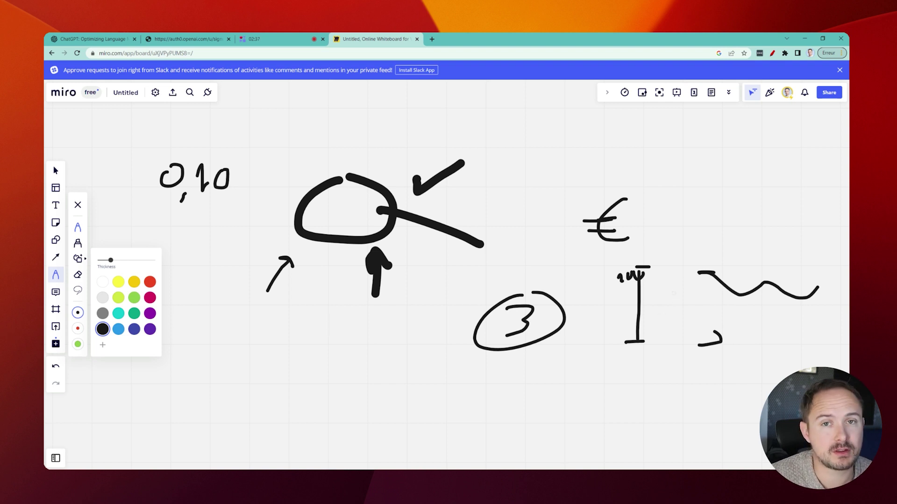
left_click_drag(665, 272, 850, 272)
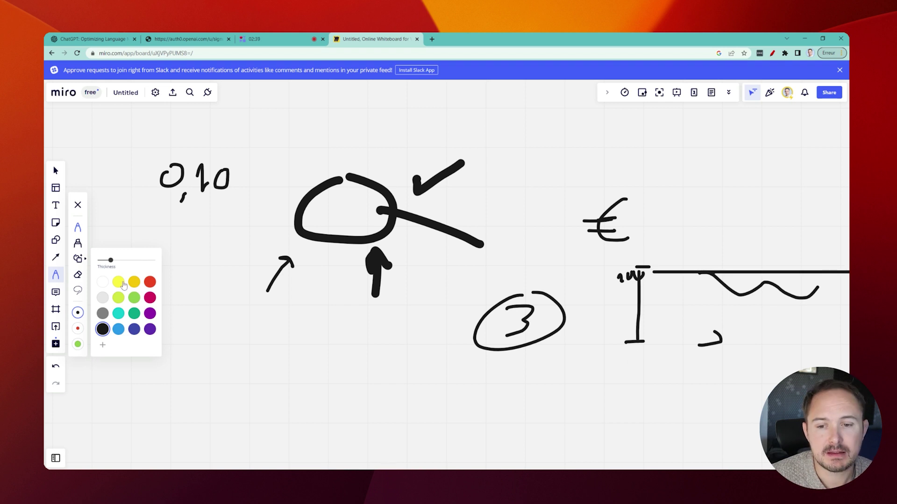
Step: Make the pen thinner and draw a circled euro sign below the loop with an arrow pointing at it
mouse_move(109, 264)
left_mouse_down()
mouse_move(117, 261)
mouse_move(104, 262)
left_mouse_up()
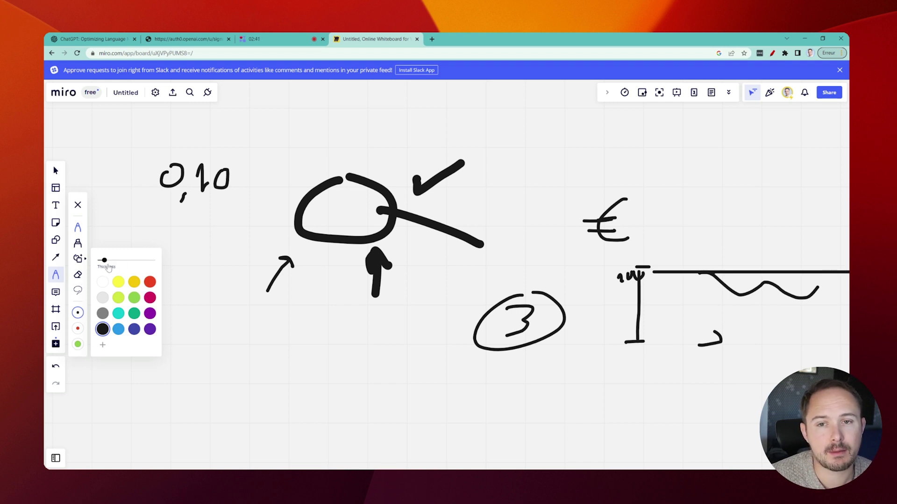
mouse_move(361, 329)
left_mouse_down()
mouse_move(329, 369)
mouse_move(358, 375)
left_mouse_up()
left_click_drag(302, 346, 341, 346)
left_click_drag(298, 360, 347, 360)
mouse_move(337, 326)
left_mouse_down()
mouse_move(297, 335)
mouse_move(326, 325)
left_mouse_up()
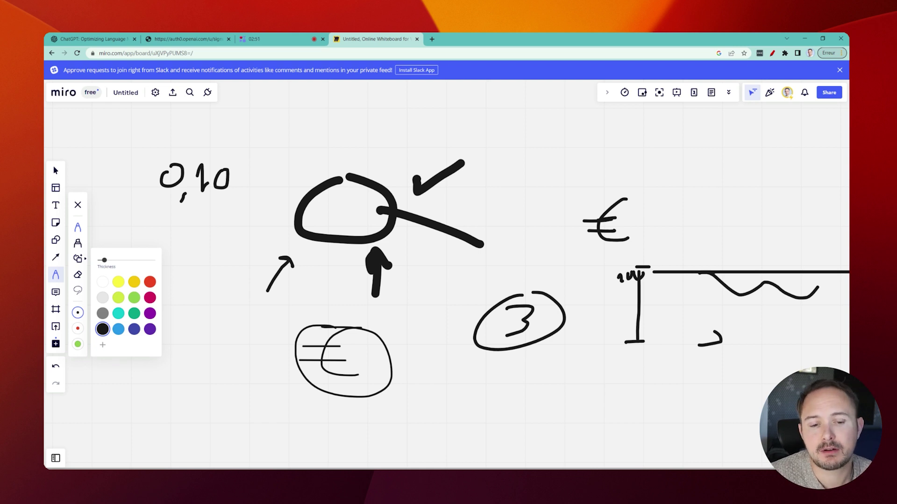
mouse_move(443, 401)
left_mouse_down()
mouse_move(405, 388)
mouse_move(408, 397)
left_mouse_up()
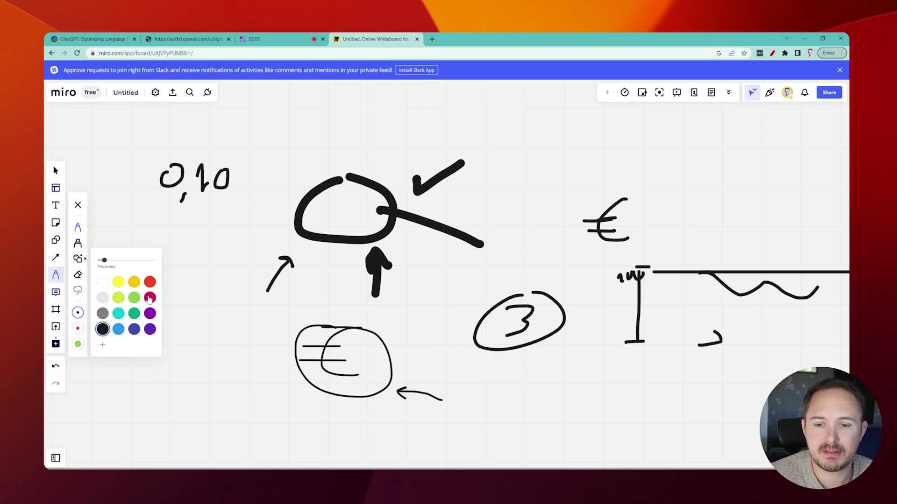
Step: Switch the pen to red, cross out the drawings around the loop and draw a large circle over them
left_click(149, 282)
mouse_move(447, 163)
left_mouse_down()
mouse_move(201, 245)
mouse_move(585, 338)
left_mouse_up()
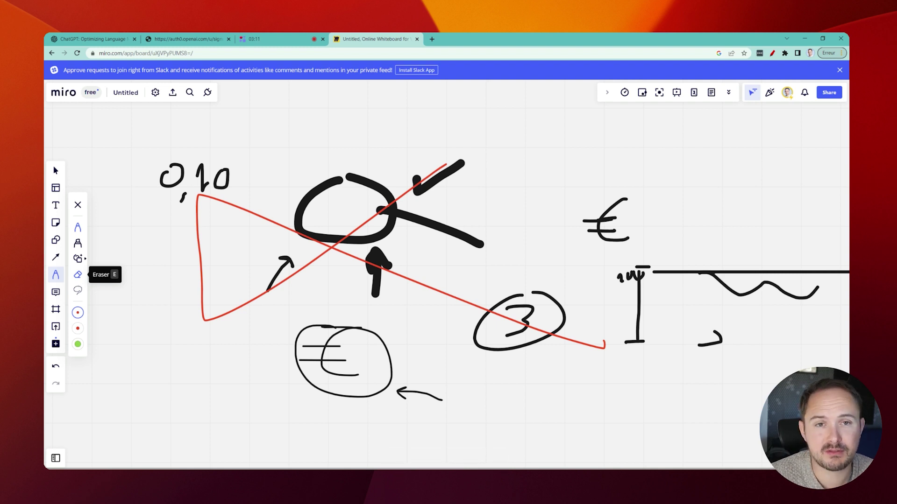
left_click_drag(355, 178, 290, 186)
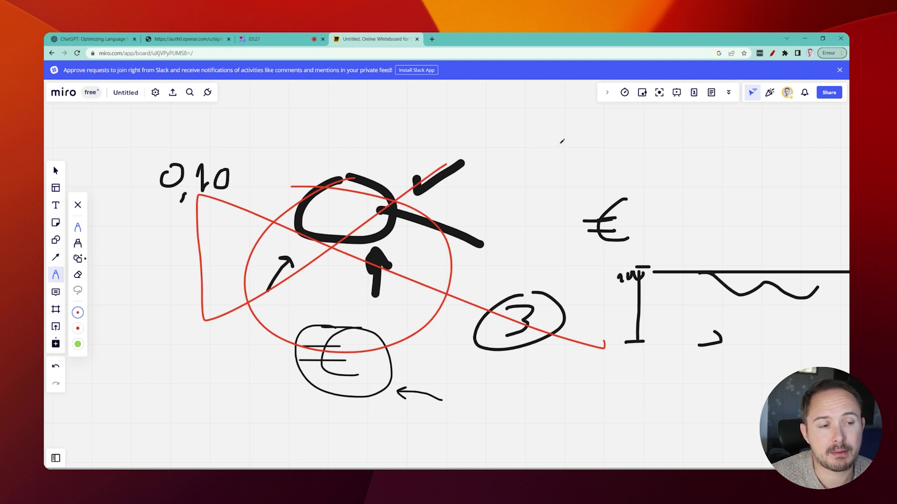
Step: Handwrite "7 — 10h" in red above the plain euro sign and draw a frame around it
mouse_move(539, 143)
left_mouse_down()
mouse_move(541, 158)
mouse_move(570, 148)
mouse_move(641, 158)
mouse_move(652, 142)
mouse_move(678, 157)
left_mouse_up()
left_click(591, 151)
mouse_move(533, 176)
left_mouse_down()
mouse_move(541, 133)
mouse_move(530, 171)
left_mouse_up()
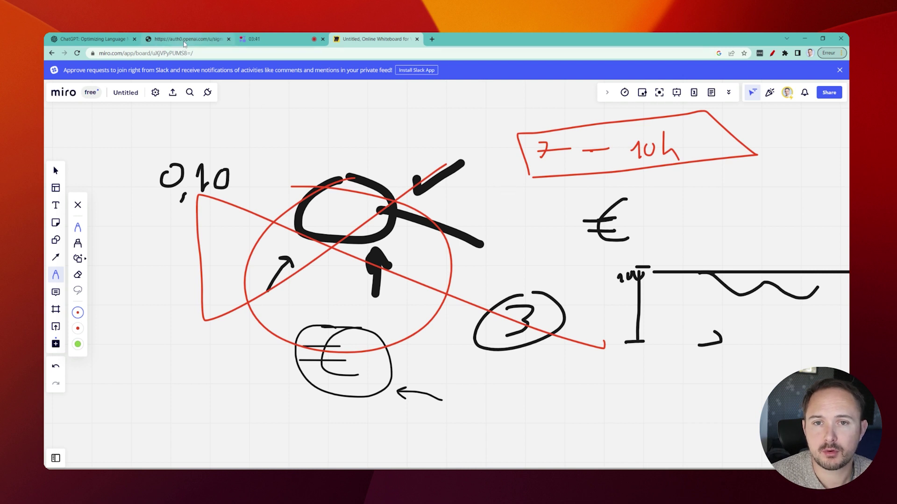
Step: Return to the OpenAI sign-up page and create the account by continuing with a Google account
left_click(186, 39)
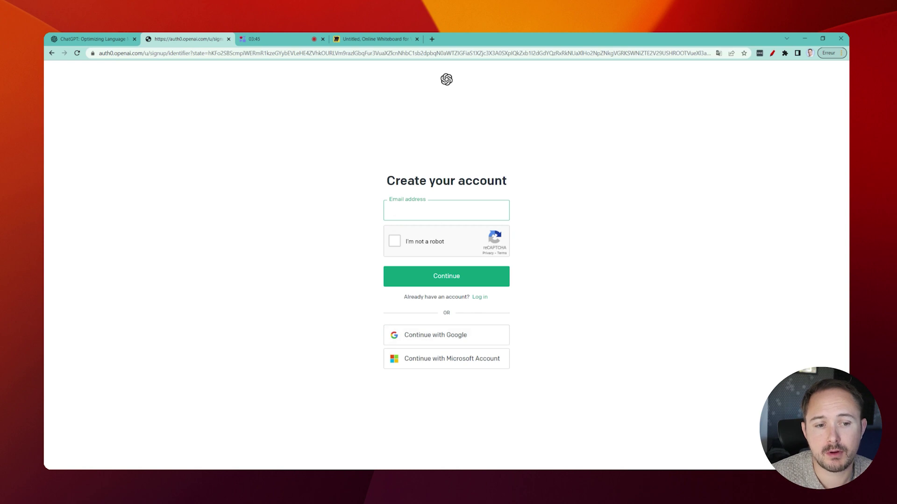
left_click(452, 342)
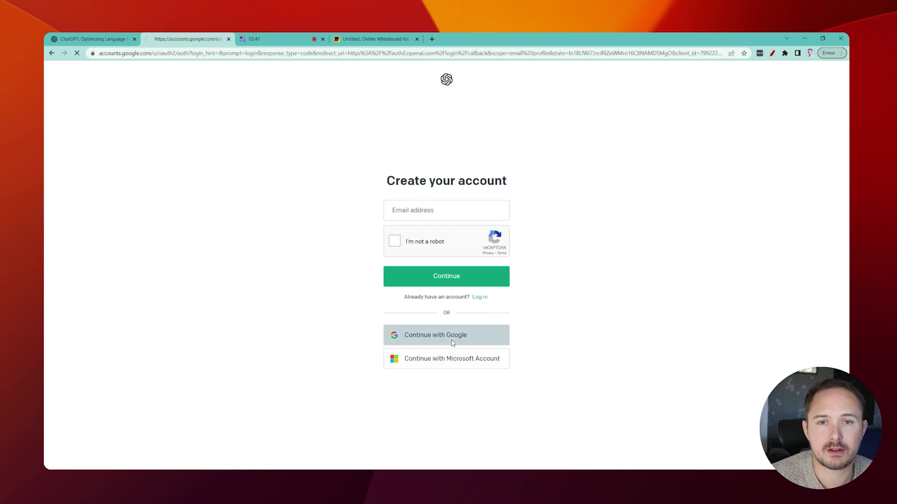
left_click(441, 255)
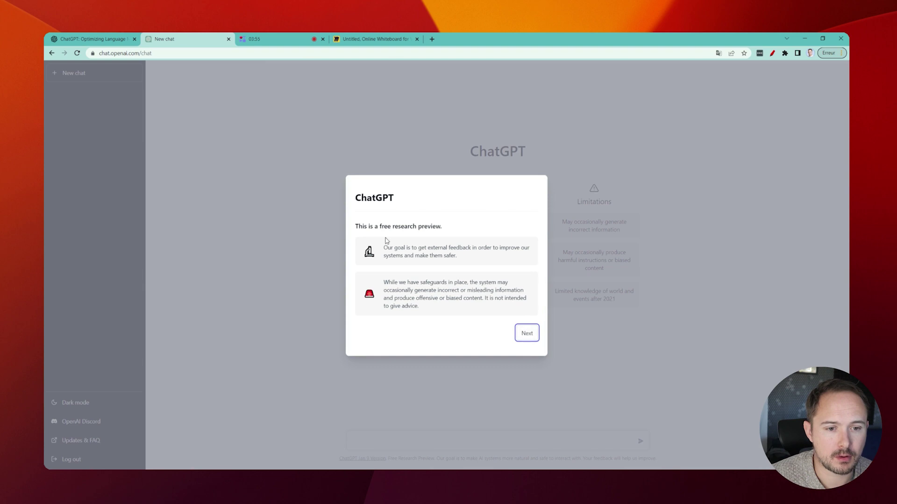
Step: Go through ChatGPT's introductory notices on the research preview, data collection and feedback, and finish the introduction
left_click(525, 337)
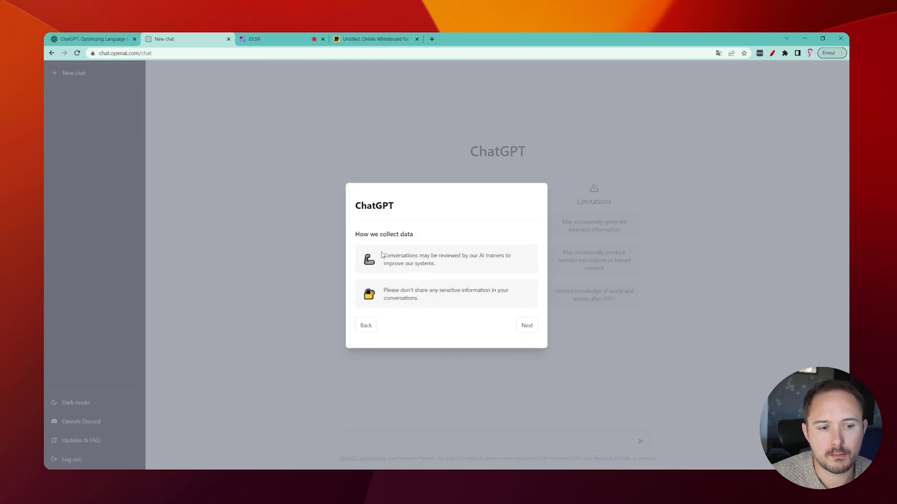
left_click_drag(429, 290, 489, 291)
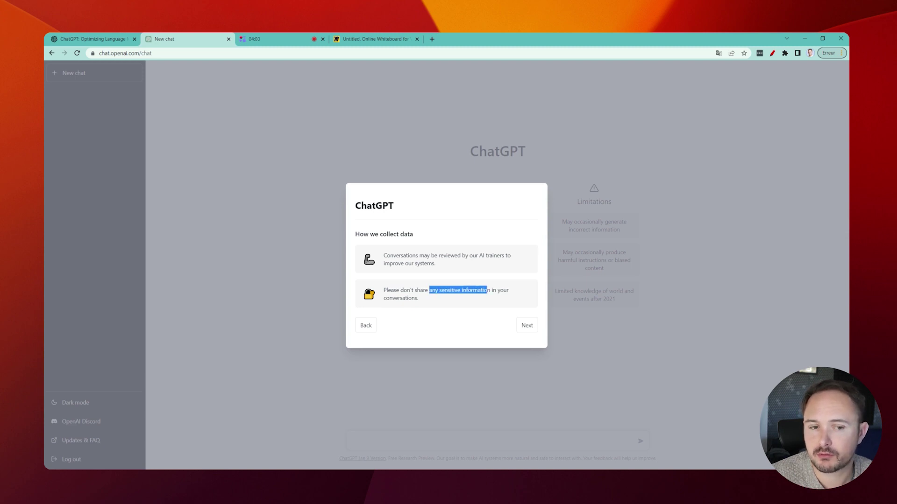
left_click(526, 327)
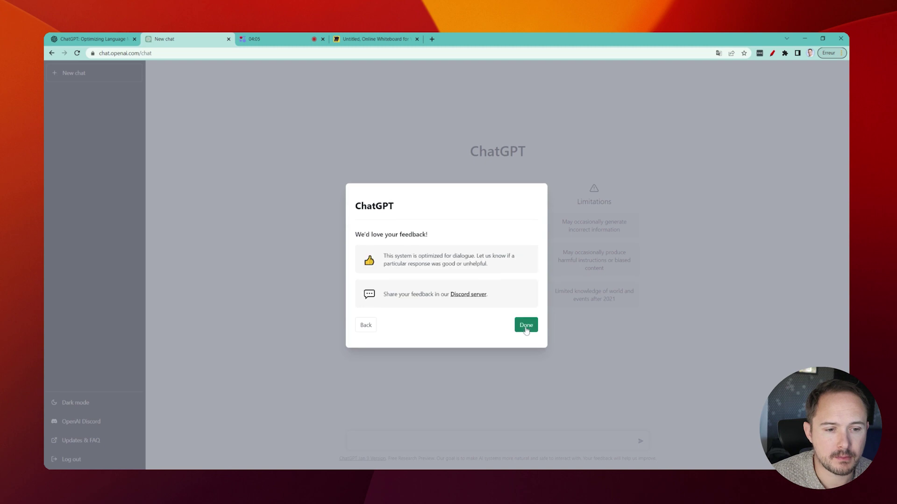
left_click(526, 327)
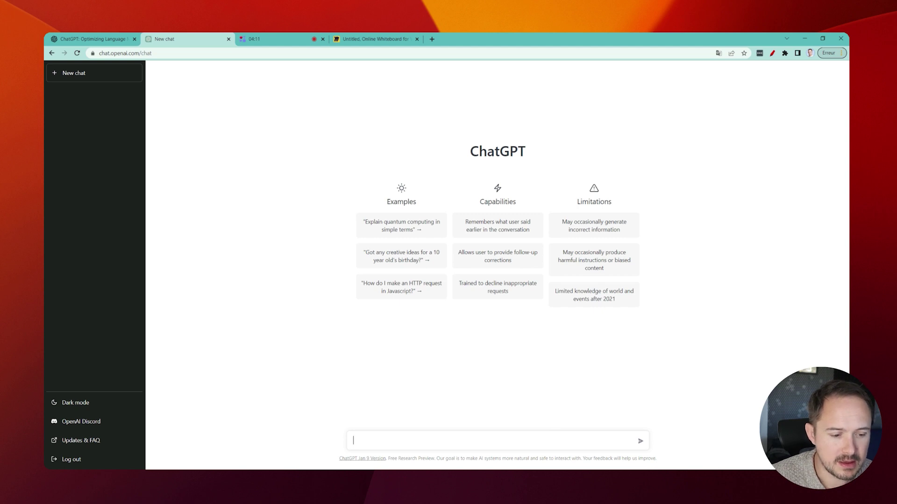
Step: Turn on the page annotation extension, circle the message box in red and draw an arrow pointing to it
left_click(773, 54)
mouse_move(520, 398)
left_mouse_down()
mouse_move(385, 413)
mouse_move(515, 456)
mouse_move(573, 404)
mouse_move(511, 398)
left_mouse_up()
mouse_move(606, 370)
left_mouse_down()
mouse_move(568, 411)
mouse_move(580, 413)
left_mouse_up()
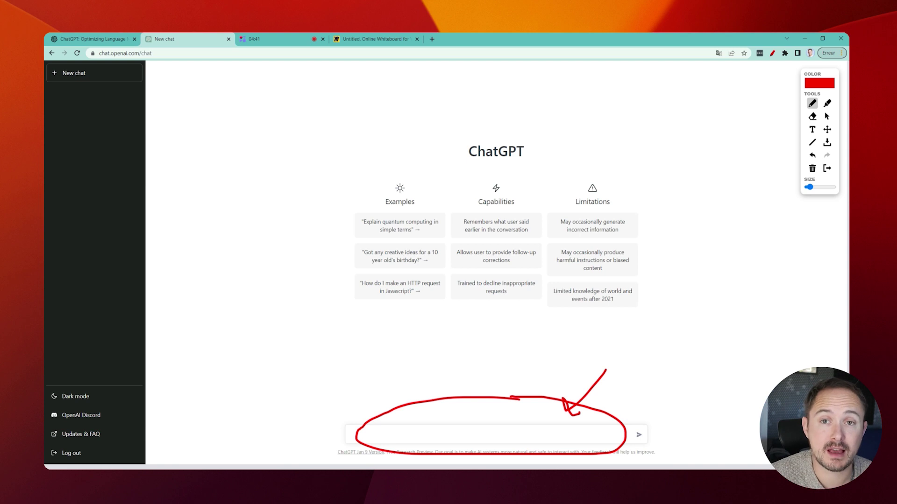
Step: Frame the Examples in red, circle "HTTP" and "Javascript", circle the conversation-memory capability and underline "decline inappropriate"
mouse_move(356, 205)
left_mouse_down()
mouse_move(349, 299)
mouse_move(431, 285)
mouse_move(425, 215)
mouse_move(359, 215)
left_mouse_up()
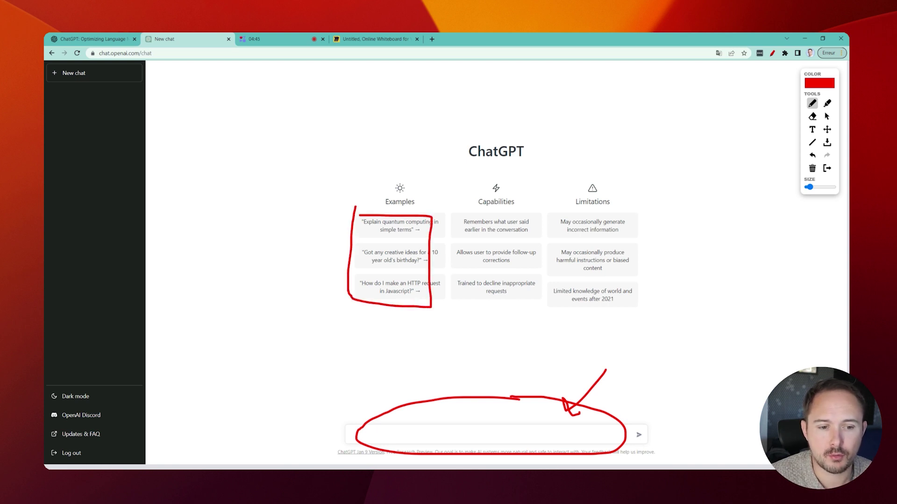
mouse_move(419, 277)
left_mouse_down()
mouse_move(401, 283)
mouse_move(425, 280)
mouse_move(410, 293)
left_mouse_up()
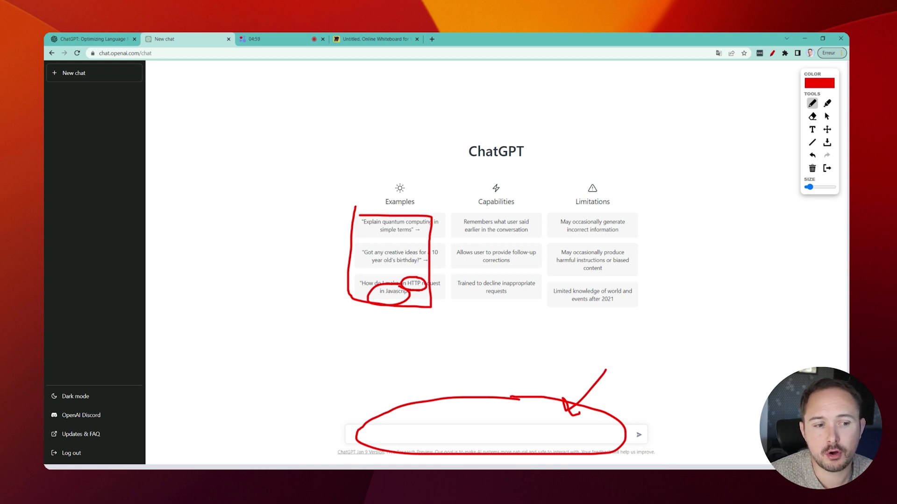
mouse_move(456, 226)
left_mouse_down()
mouse_move(486, 225)
mouse_move(494, 246)
mouse_move(502, 215)
left_mouse_up()
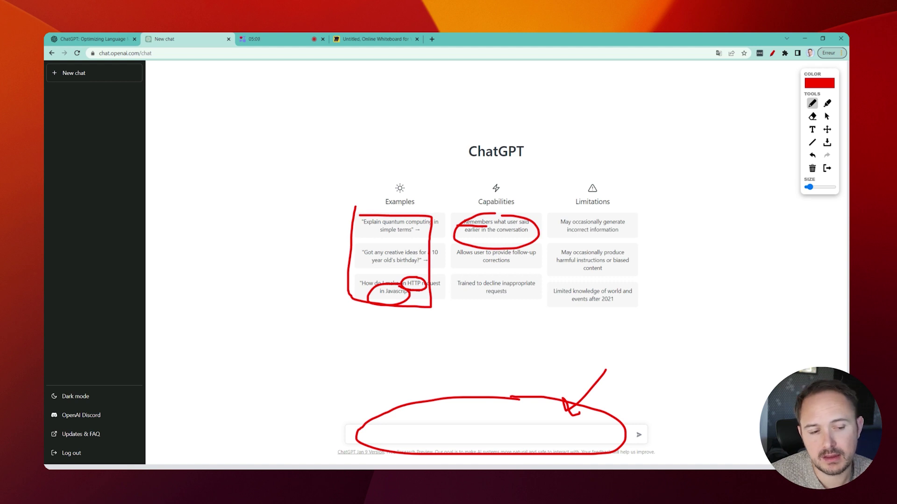
left_click_drag(481, 288, 536, 284)
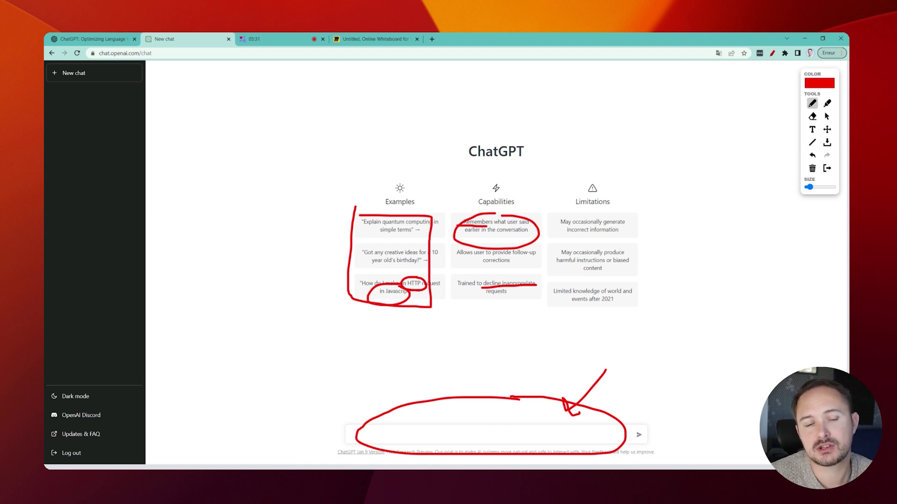
Step: Draw a circle inside a red frame in the blank area above Examples, and an arrow pointing to the incorrect-information limitation
mouse_move(293, 129)
left_mouse_down()
mouse_move(300, 158)
mouse_move(285, 109)
left_mouse_up()
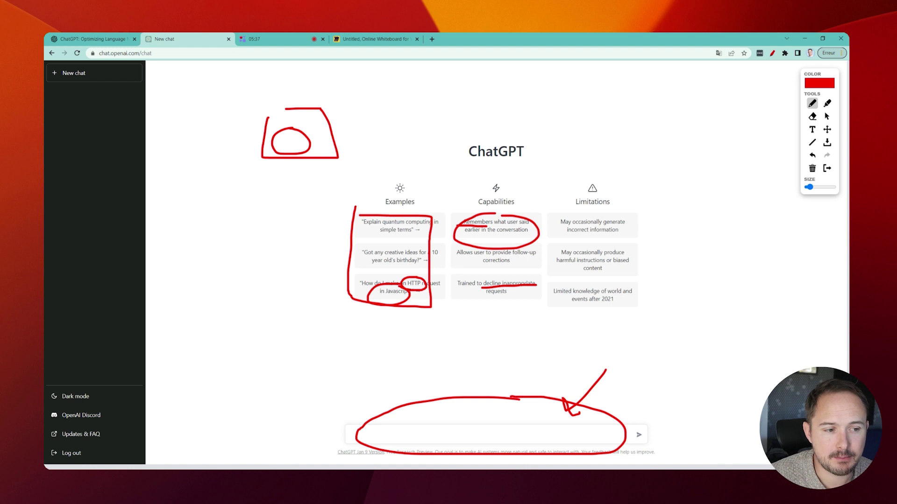
mouse_move(671, 202)
left_mouse_down()
mouse_move(638, 222)
mouse_move(653, 221)
left_mouse_up()
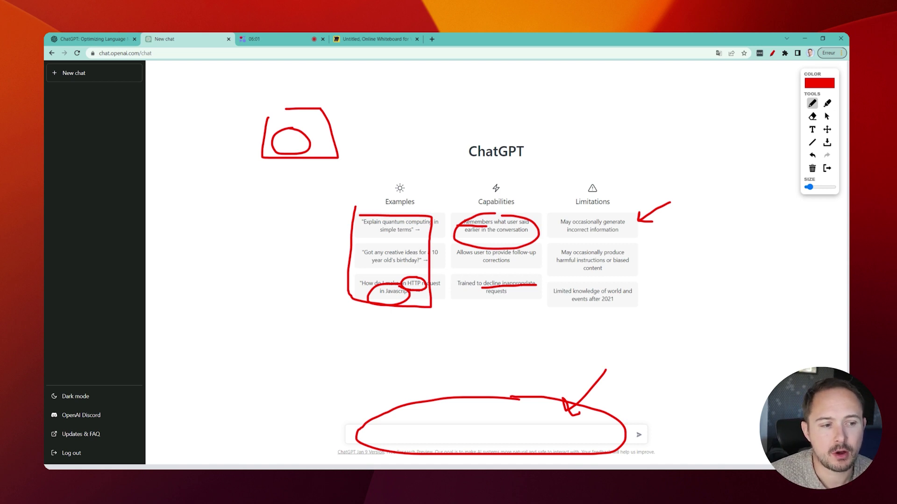
Step: Frame the harmful-instructions limitation in red and the limited-knowledge-after-2021 limitation in blue
mouse_move(616, 242)
left_mouse_down()
mouse_move(551, 243)
mouse_move(583, 287)
mouse_move(627, 244)
left_mouse_up()
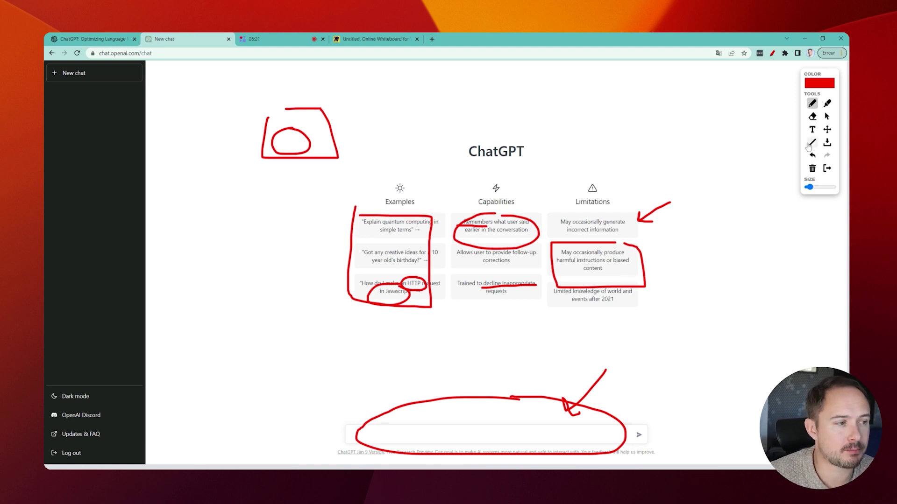
left_click(825, 86)
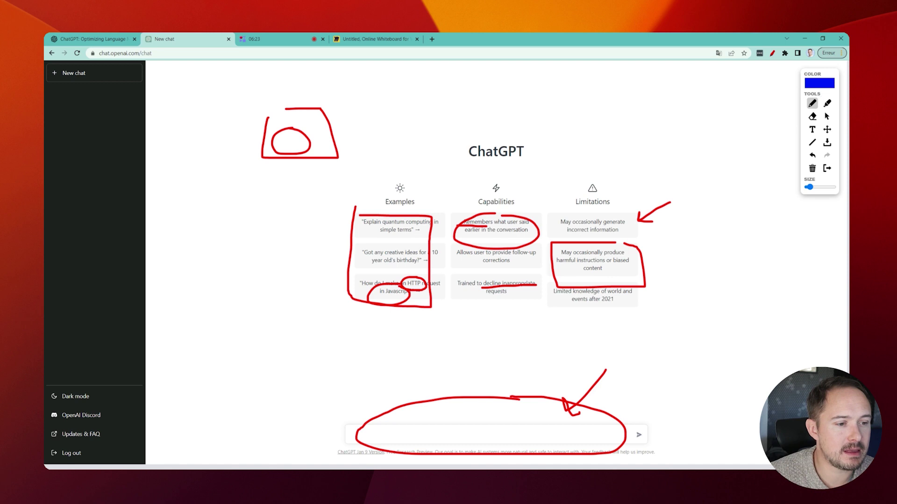
mouse_move(553, 317)
left_mouse_down()
mouse_move(652, 303)
mouse_move(549, 274)
mouse_move(549, 323)
left_mouse_up()
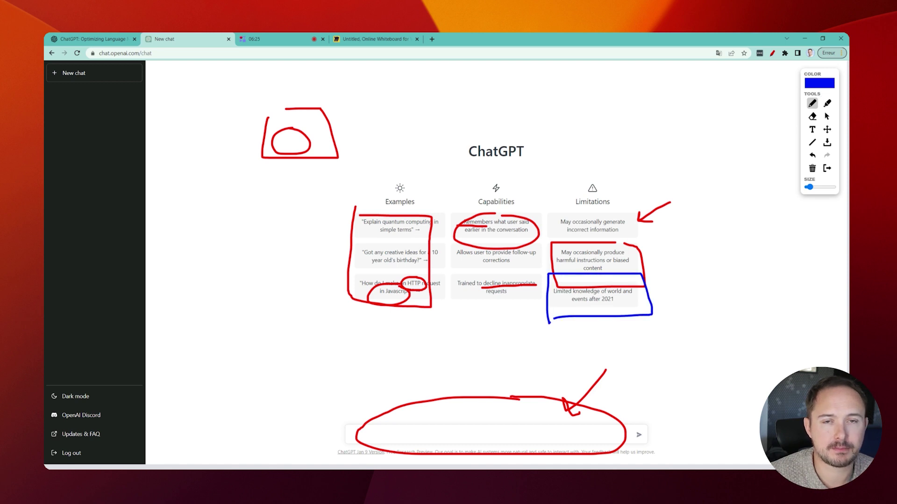
Step: Sketch a blue box with lines radiating from it in the blank area below Examples, and write a framed "175" beneath it
mouse_move(237, 312)
left_mouse_down()
mouse_move(306, 322)
mouse_move(233, 305)
left_mouse_up()
left_click_drag(341, 321, 304, 336)
left_click_drag(355, 384, 289, 361)
left_click_drag(269, 364, 265, 411)
left_click_drag(210, 418, 248, 409)
mouse_move(263, 396)
left_mouse_down()
mouse_move(257, 416)
mouse_move(302, 404)
mouse_move(205, 406)
mouse_move(224, 433)
left_mouse_up()
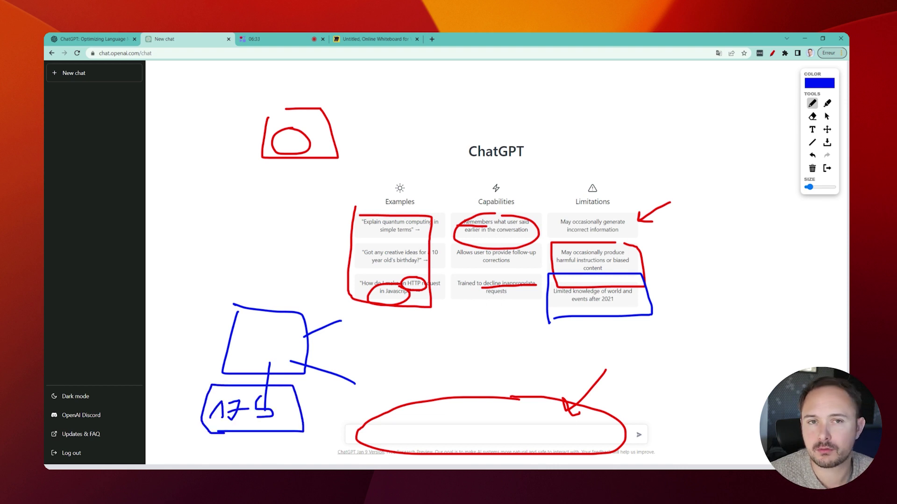
left_click_drag(194, 365, 246, 362)
left_click_drag(203, 325, 259, 346)
left_click_drag(241, 293, 260, 331)
left_click_drag(282, 294, 275, 335)
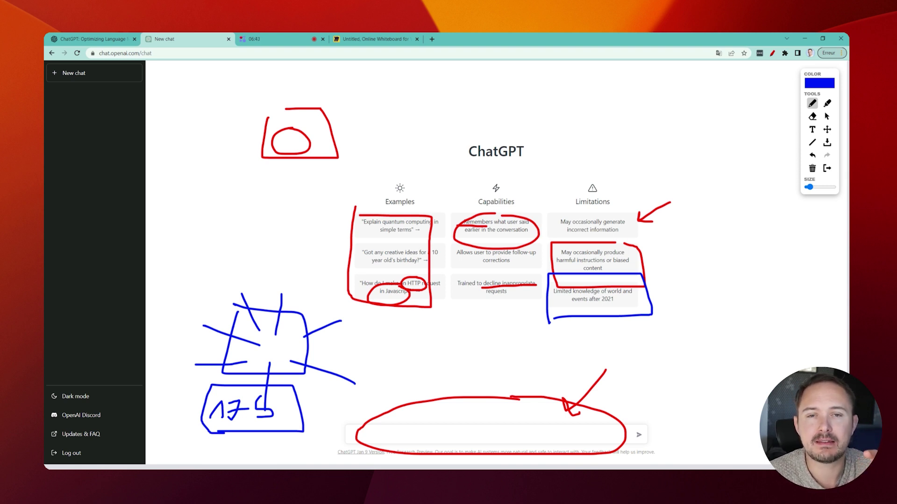
Step: Write a short framed note in blue in the blank area beside Examples, and draw a horizontal blue line above the message box
mouse_move(186, 192)
left_mouse_down()
mouse_move(200, 205)
mouse_move(205, 195)
mouse_move(208, 211)
left_mouse_up()
mouse_move(223, 193)
left_mouse_down()
mouse_move(214, 210)
mouse_move(218, 196)
left_mouse_up()
left_click(231, 209)
mouse_move(168, 220)
left_mouse_down()
mouse_move(236, 221)
mouse_move(186, 174)
mouse_move(164, 216)
left_mouse_up()
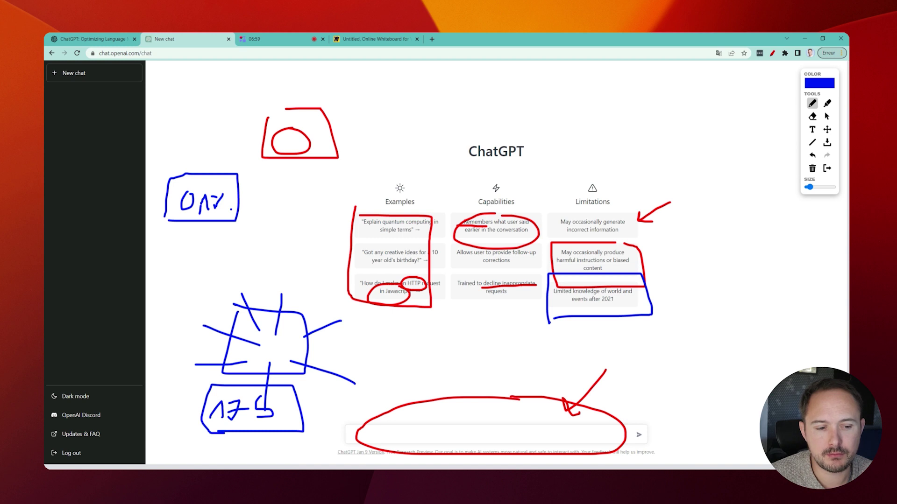
left_click_drag(430, 366, 505, 366)
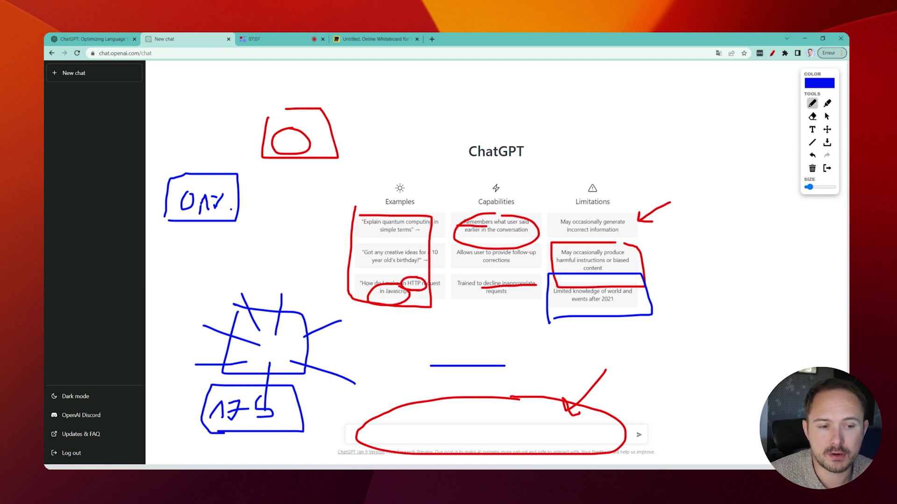
Step: Clear all annotations from the page and turn off the annotation extension
left_click(812, 168)
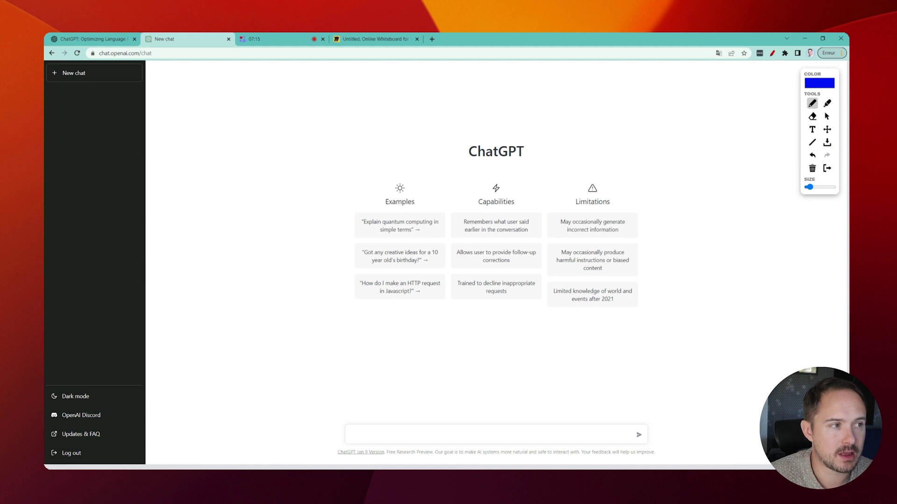
left_click(772, 52)
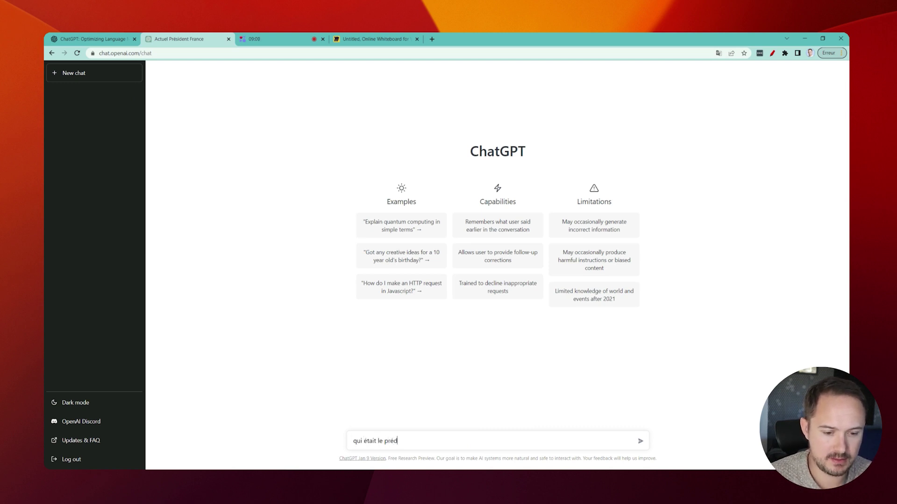
Step: Ask ChatGPT "qui était le président de la france en 1956"
type("dent de la france ")
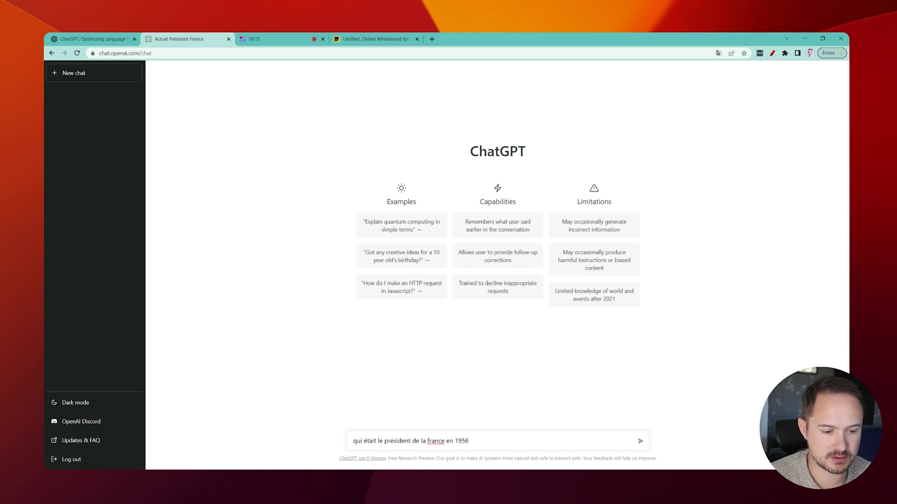
type("en 1956")
key("Return")
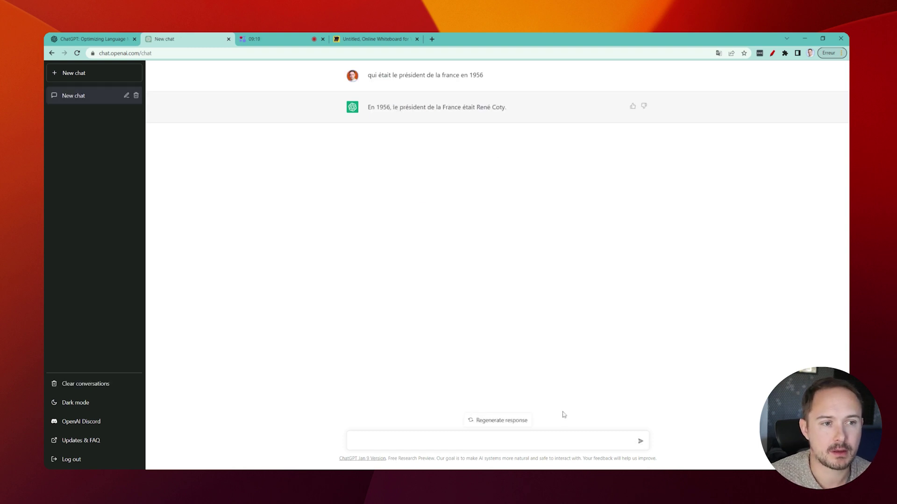
Step: Copy the name René Coty from the answer and search for it on Google in a new browser tab
left_click_drag(475, 108, 505, 107)
key("ctrl+c")
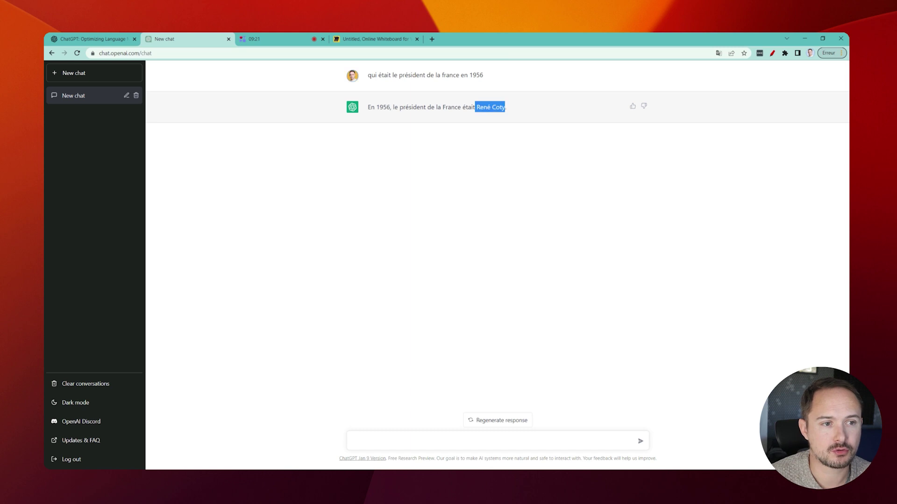
left_click(431, 40)
key("ctrl+v")
key("Return")
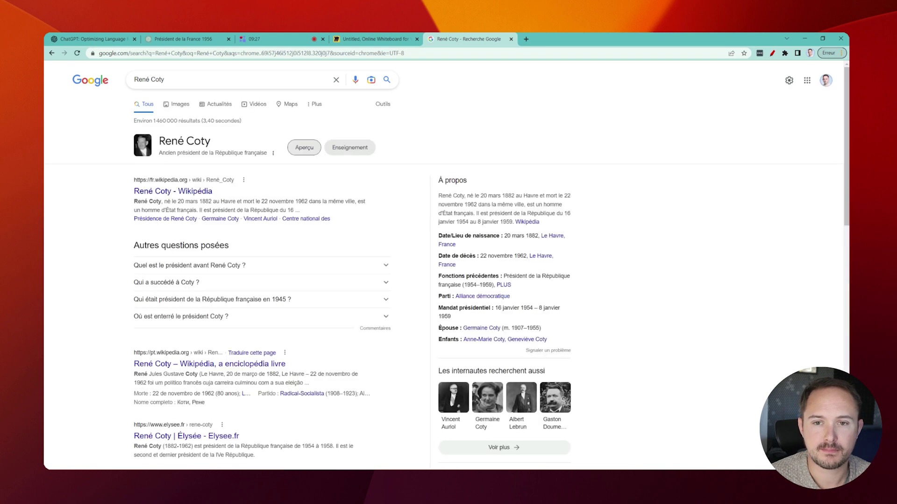
Step: Return to the ChatGPT conversation and ask "peux tu me donner sa biographie"
left_click(88, 40)
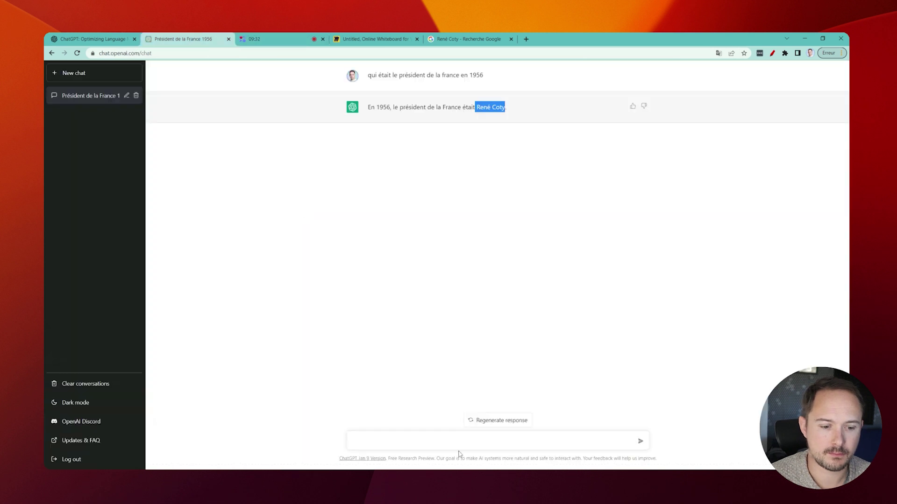
left_click(459, 449)
type("peux tu ")
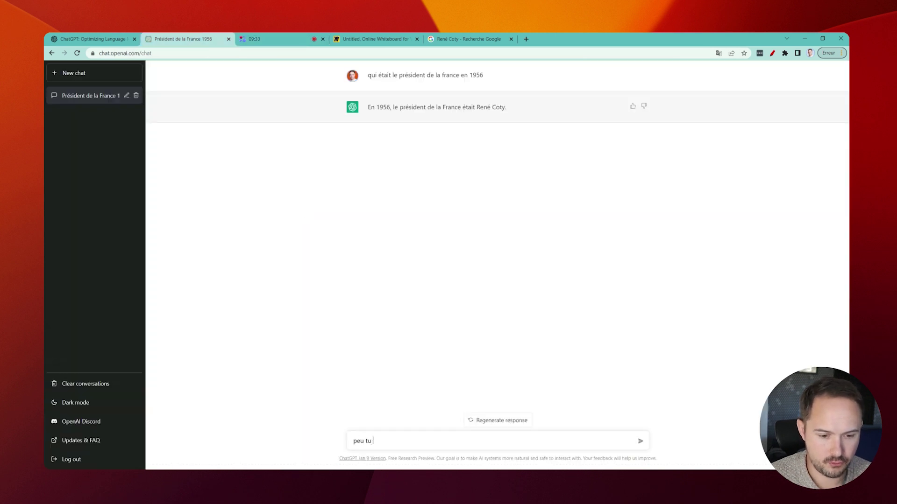
type("me donner sa biogaphie")
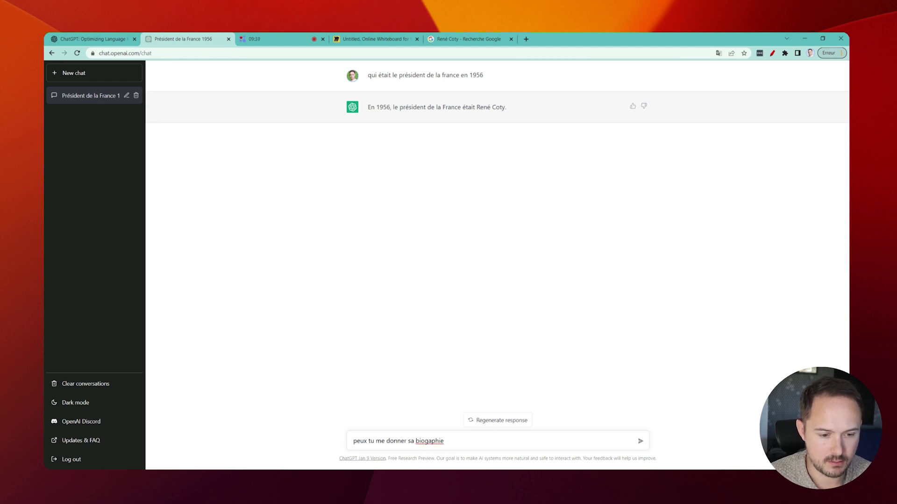
key("ctrl+shift+Left")
type("biographie")
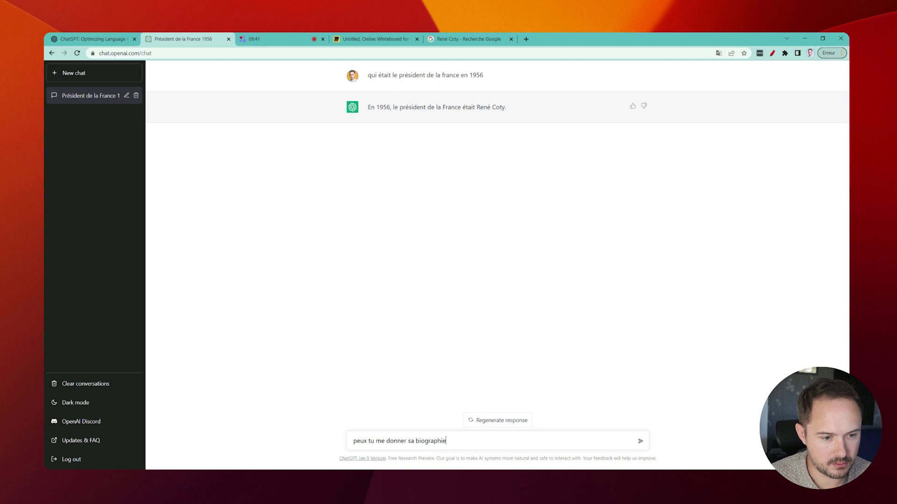
key("Return")
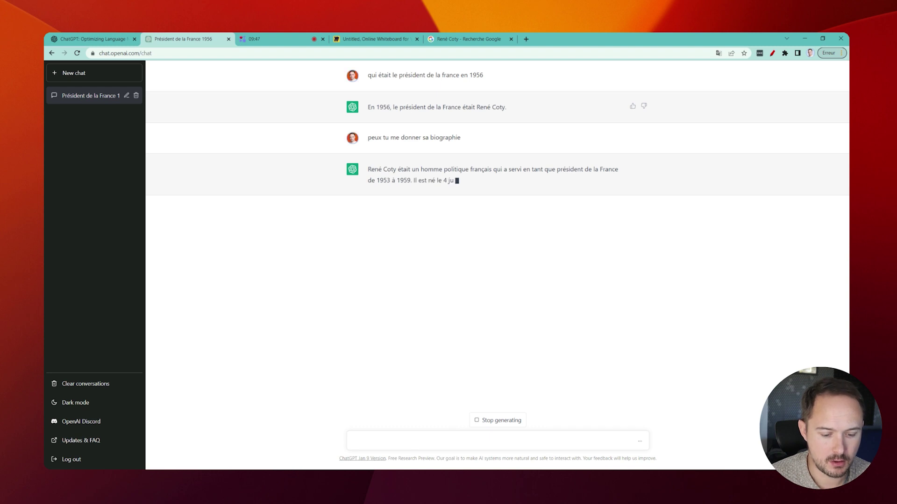
Step: Draft the prompt "écris moi une lettre de motivation comme si j'étais René Coty, afin de pouvoir obtenir un contrat sur l'energie nuclaire avec la chien"
type("écris moi un")
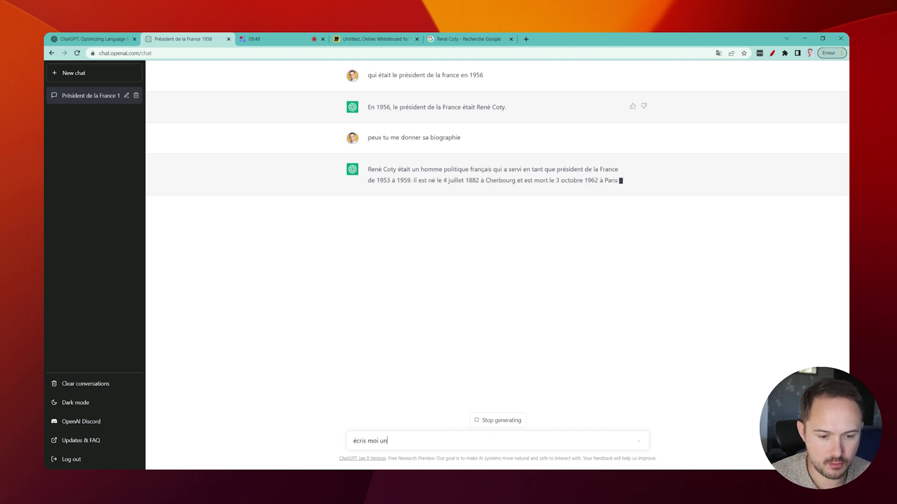
type("e lettre de motiva")
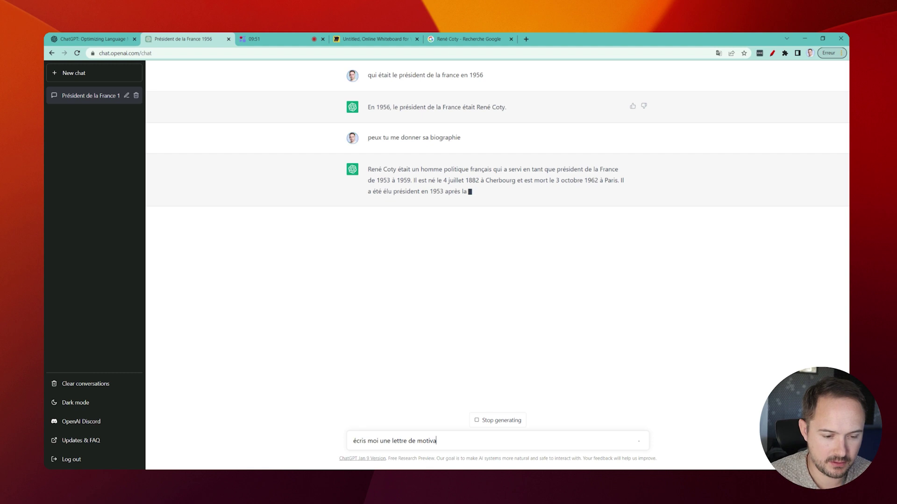
type("tion c")
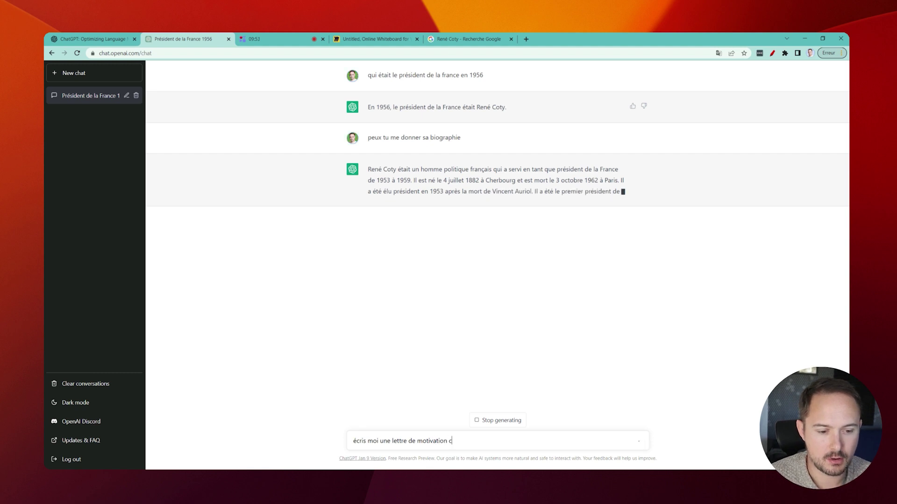
type("omme si j'étais Re")
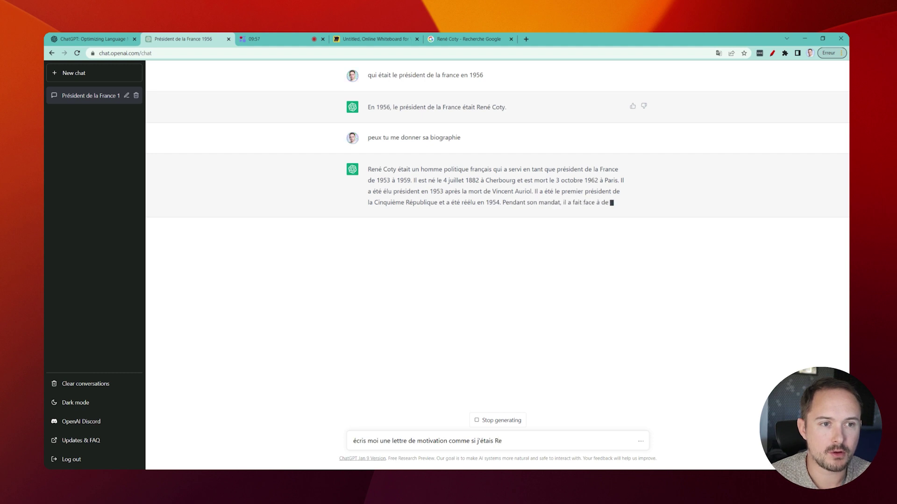
type("né Coty, ")
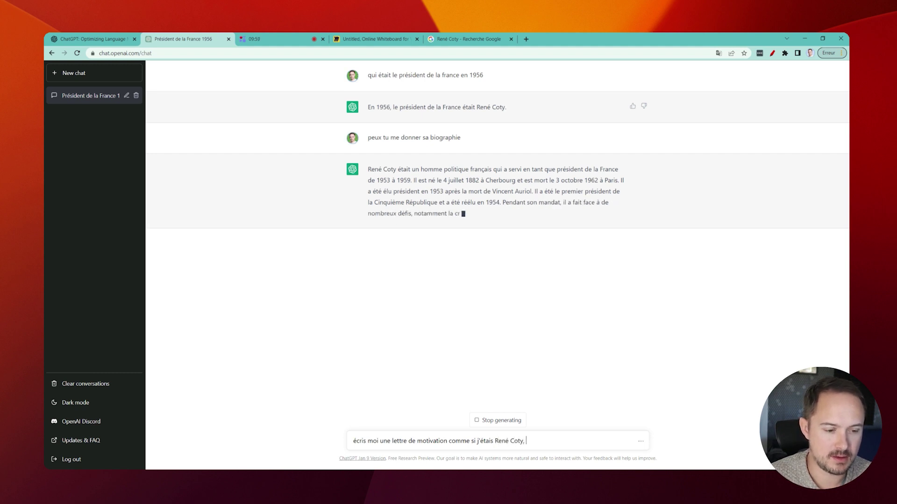
type("afin de ")
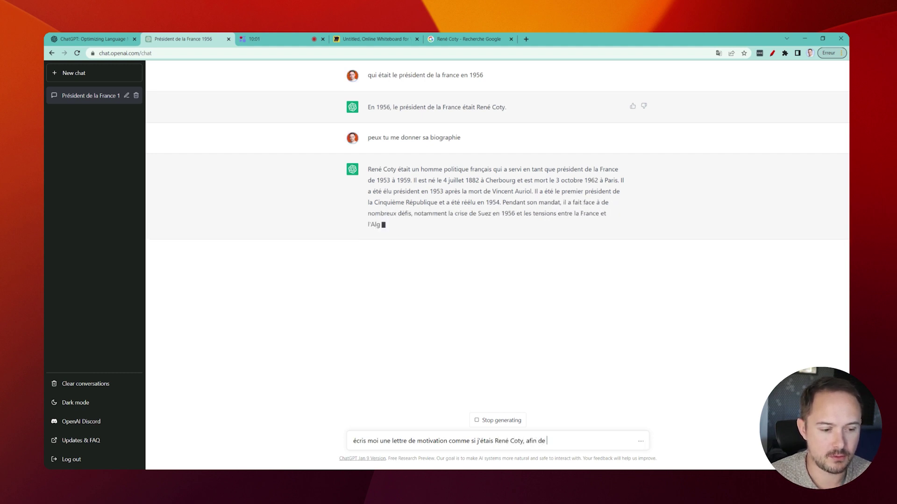
type("pouvoir obtenir un co")
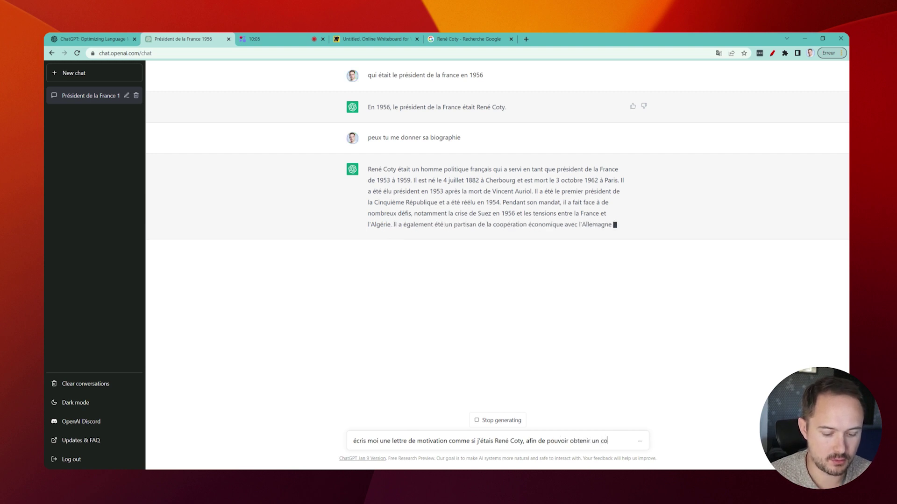
type("ntrat sur l'energi")
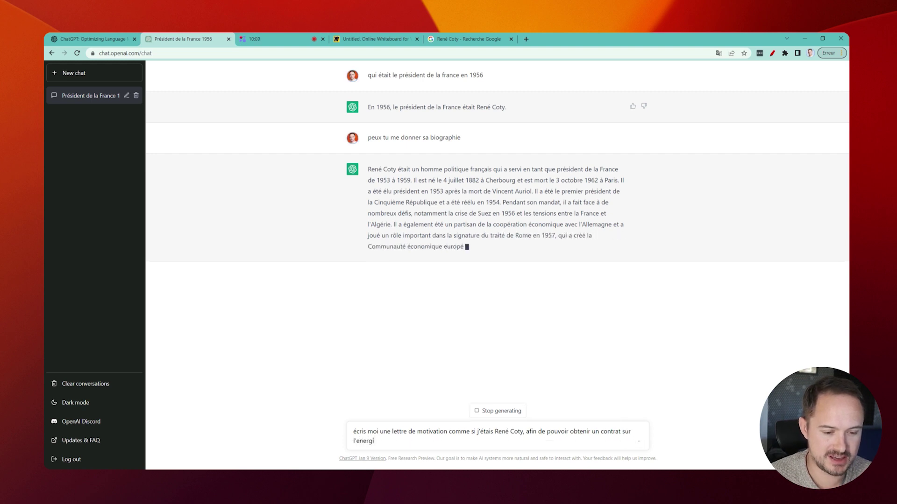
type("e nuclaire ")
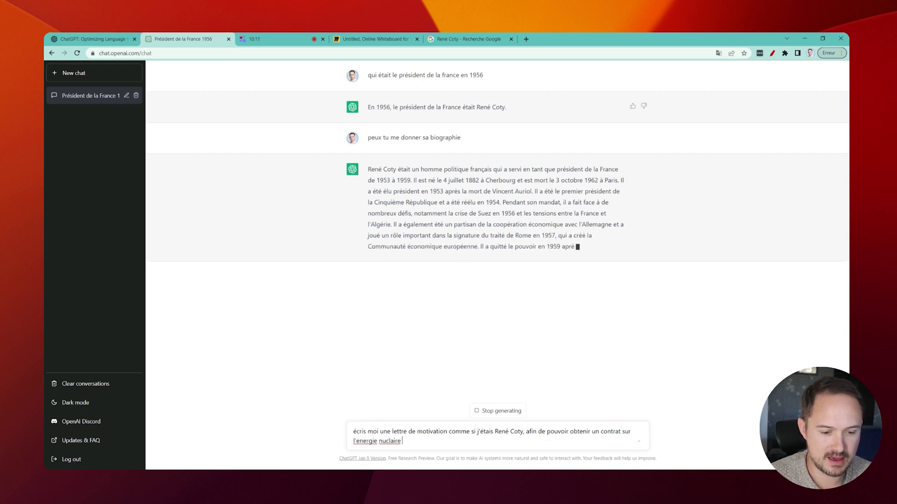
type("avec la chien")
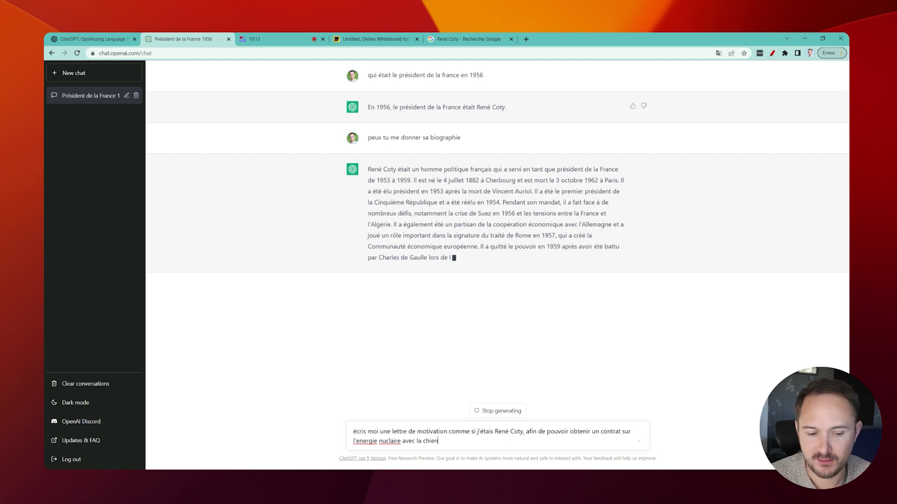
Step: Remove "de motivation" from the prompt, correct its wording to "l'Energie nucléaire avec la chine", and send it
right_click(366, 441)
left_click(390, 353)
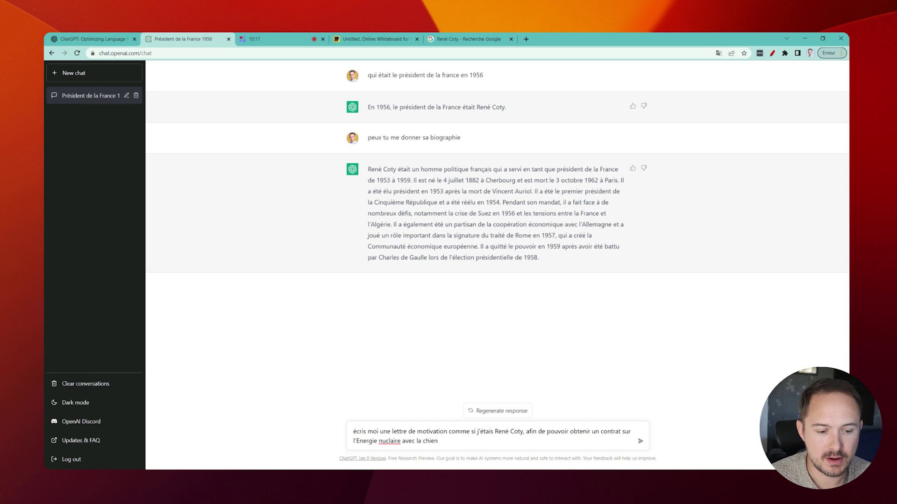
left_click_drag(447, 432, 409, 431)
key("BackSpace")
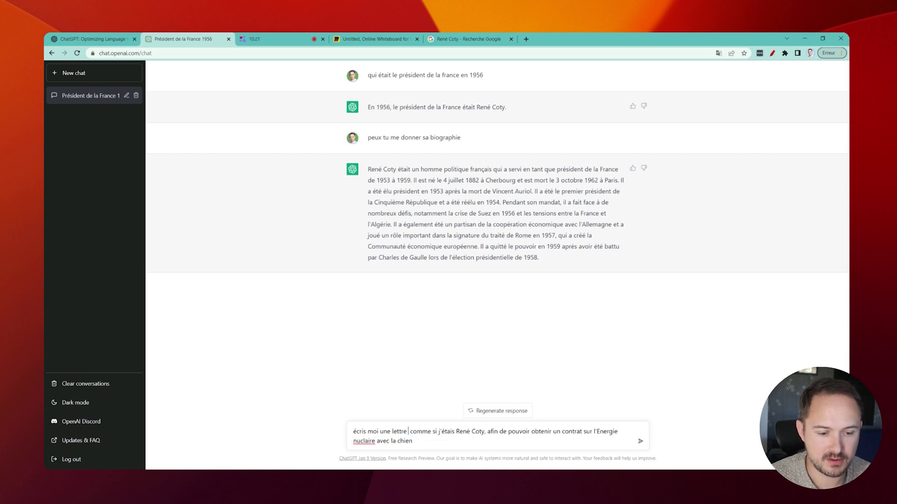
left_click(411, 441)
key("BackSpace")
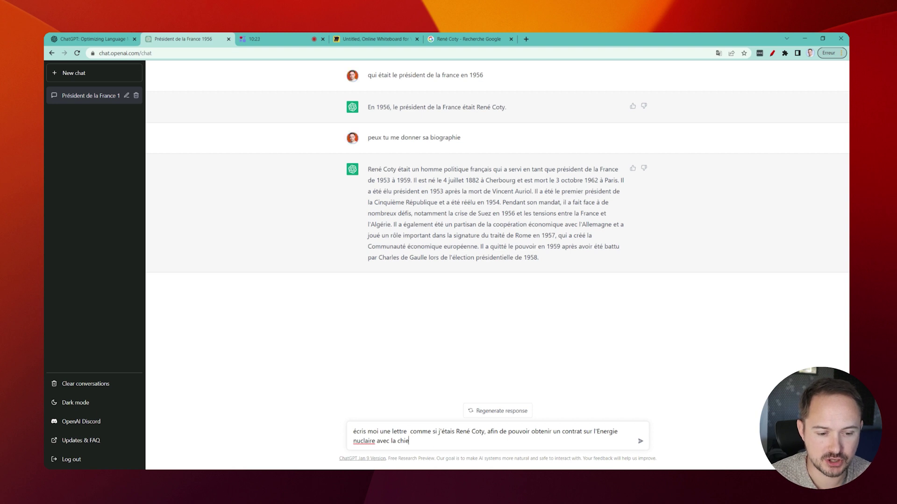
type("ne")
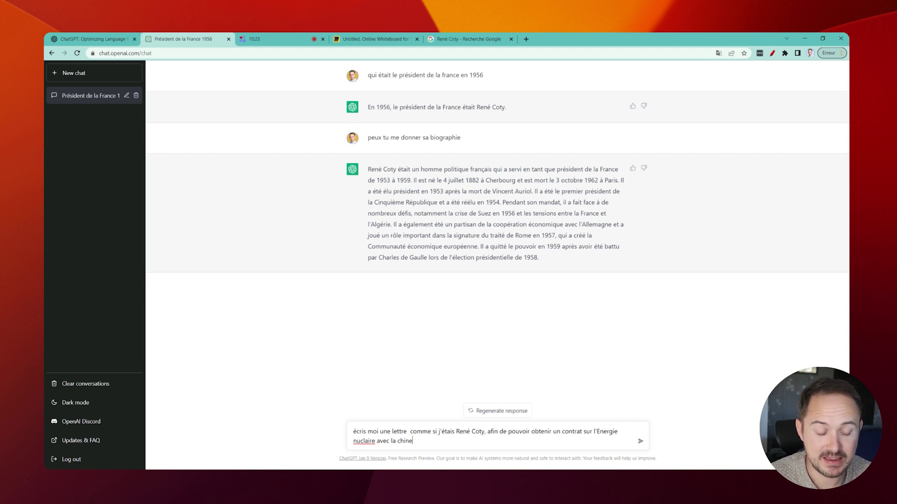
right_click(365, 441)
left_click(389, 324)
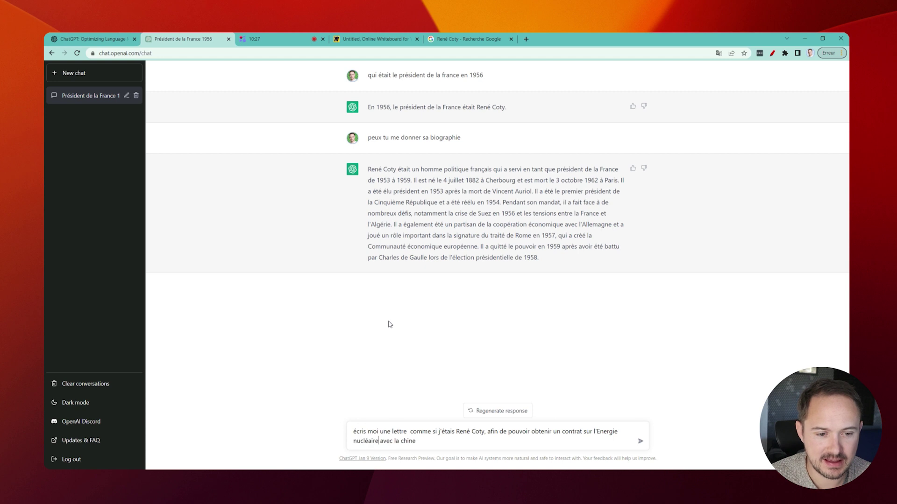
left_click(641, 441)
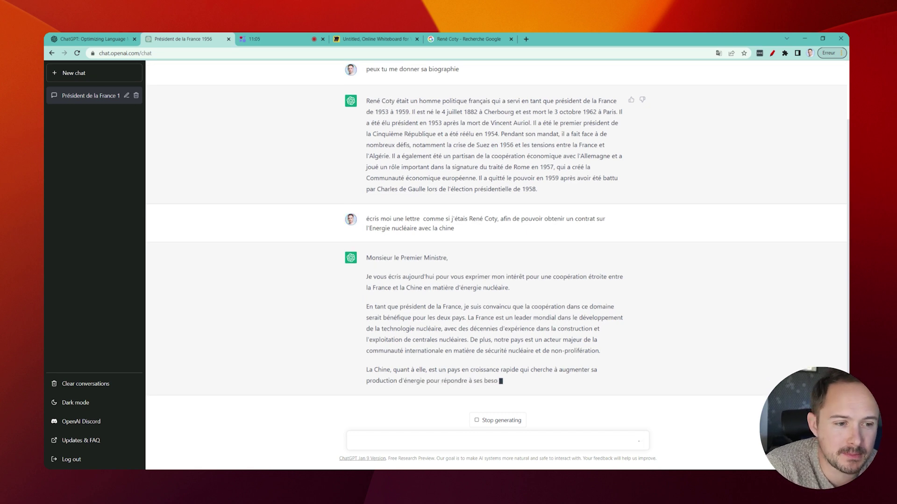
scroll(495, 280, "up", 2)
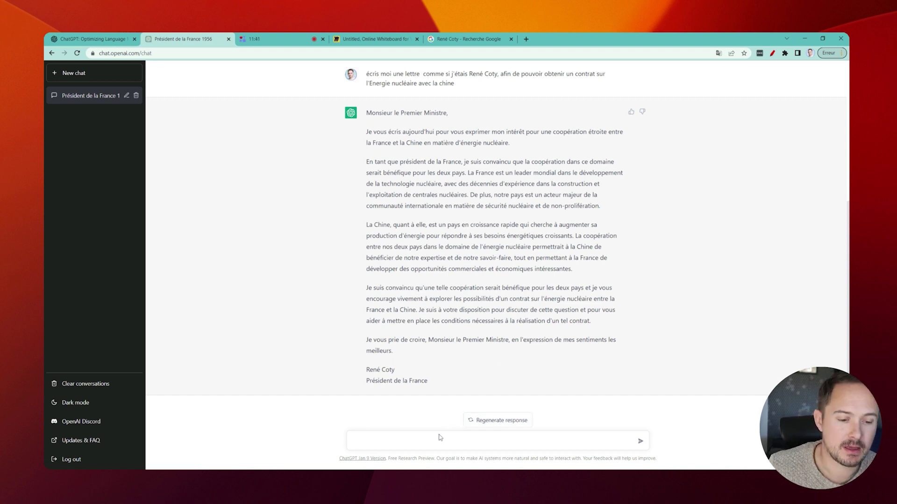
Step: Ask "ecrit moi cette lettre en chinois" and stop the answer while it is being generated
type("ecrit moi c")
type("ette lettre en chin")
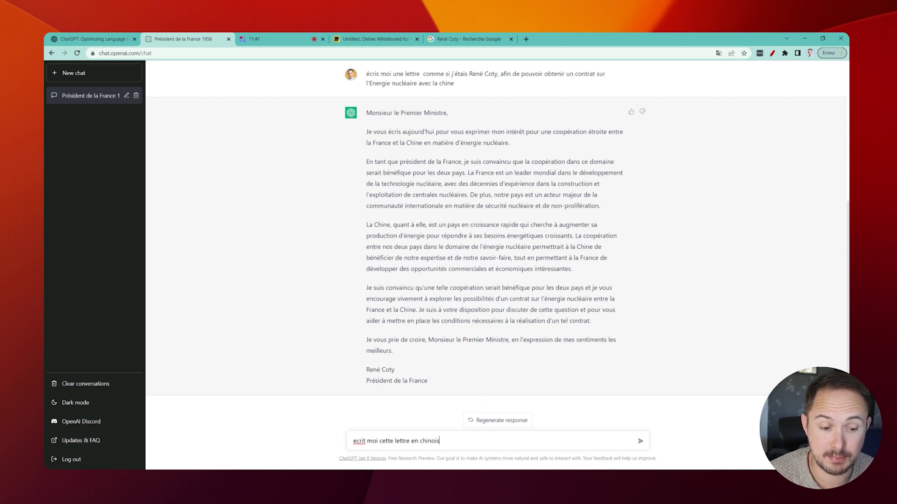
type("ois")
key("Return")
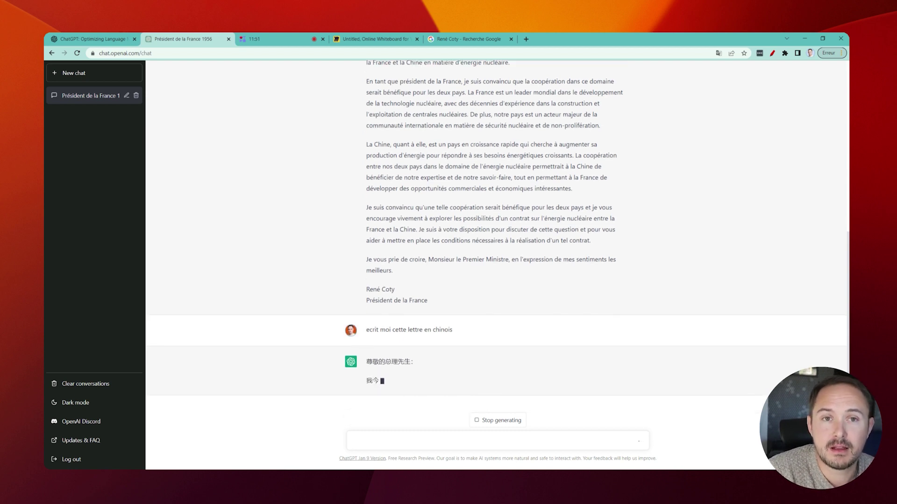
left_click(480, 419)
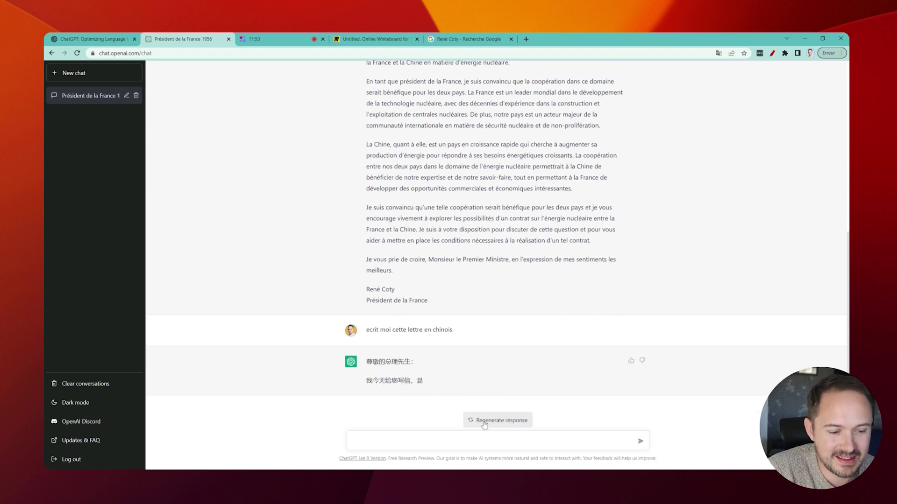
Step: Review the French letter and send the follow-up "réécris moi le début de cette lettre avec plus d'agressivité"
scroll(481, 411, "up", 4)
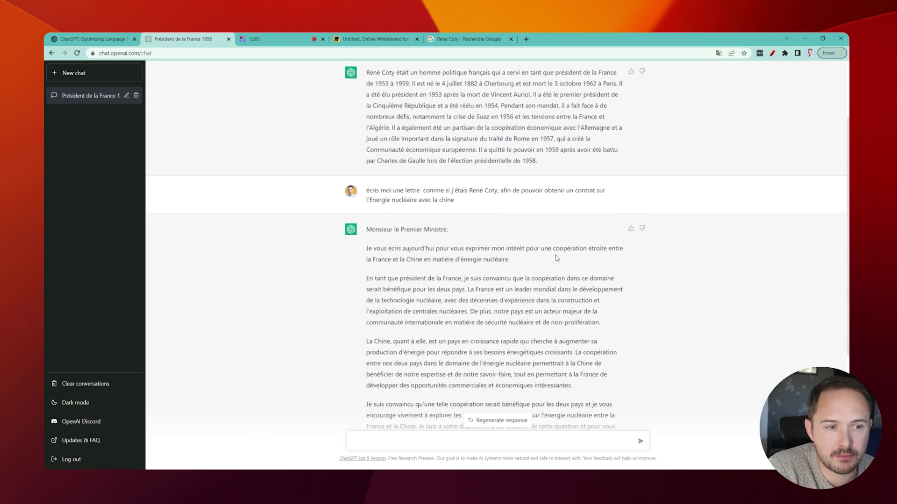
scroll(495, 248, "up", 3)
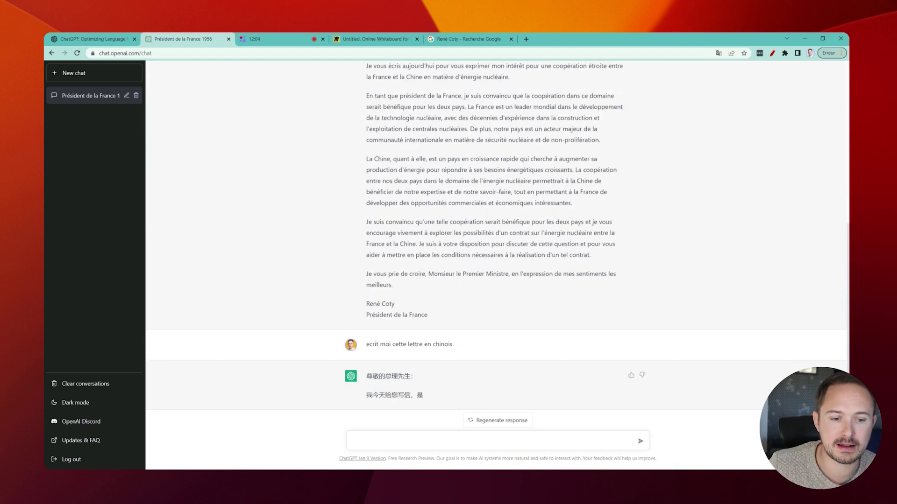
scroll(434, 254, "down", 1)
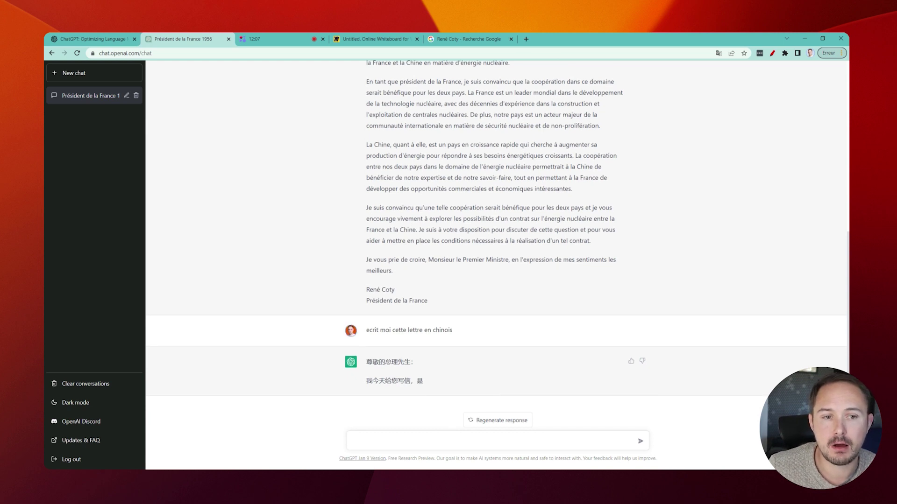
scroll(497, 245, "up", 3)
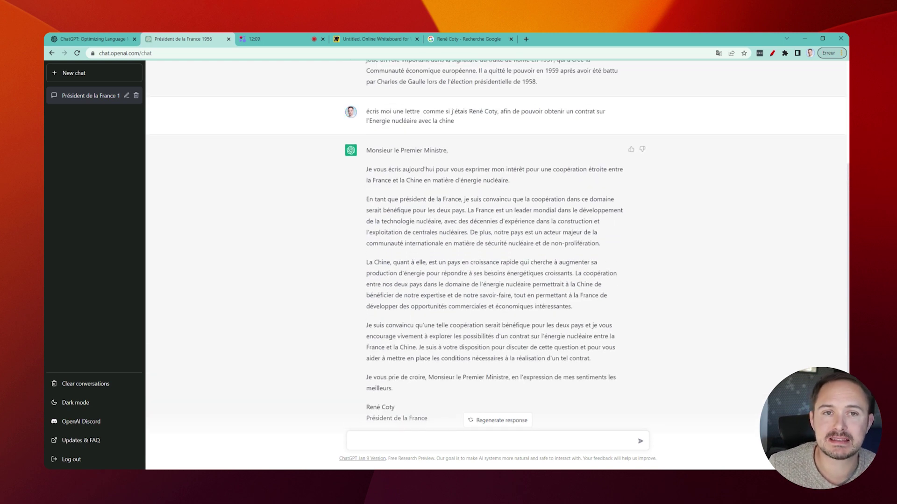
scroll(425, 420, "down", 2)
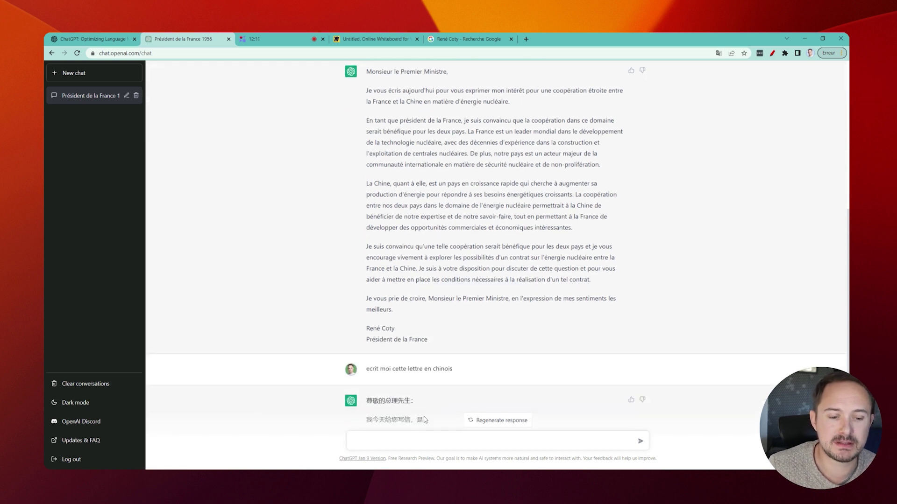
type("reec")
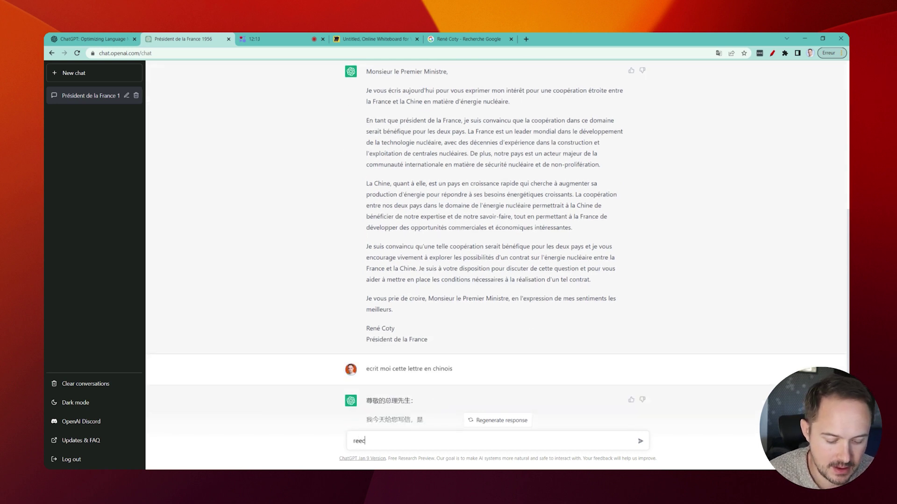
type("ris moi le début de cette lettre ")
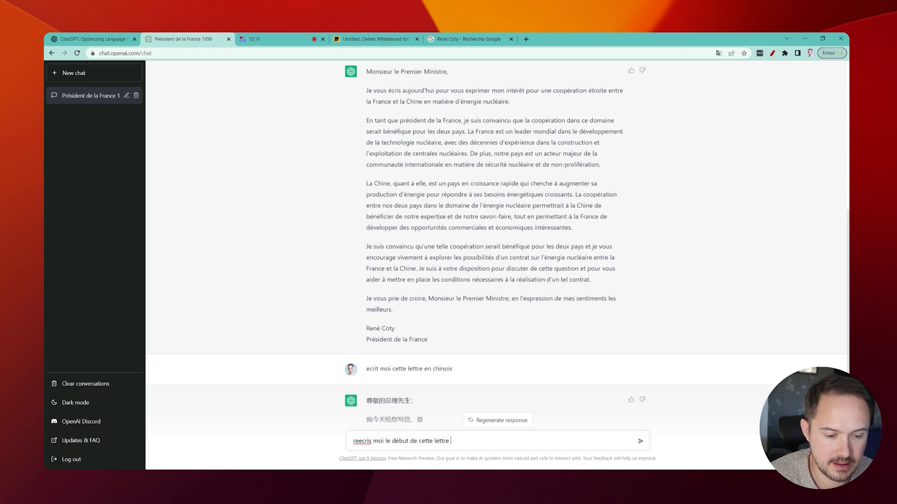
type("avec plus d'agressivité")
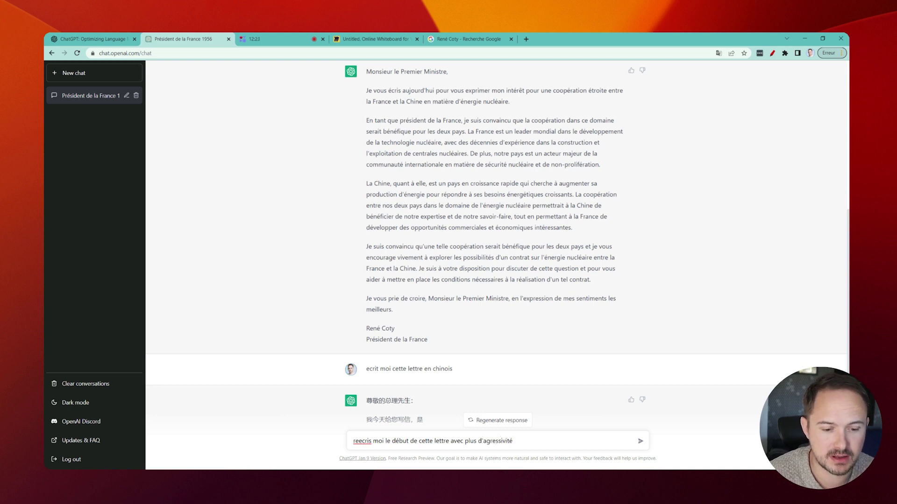
double_click(364, 441)
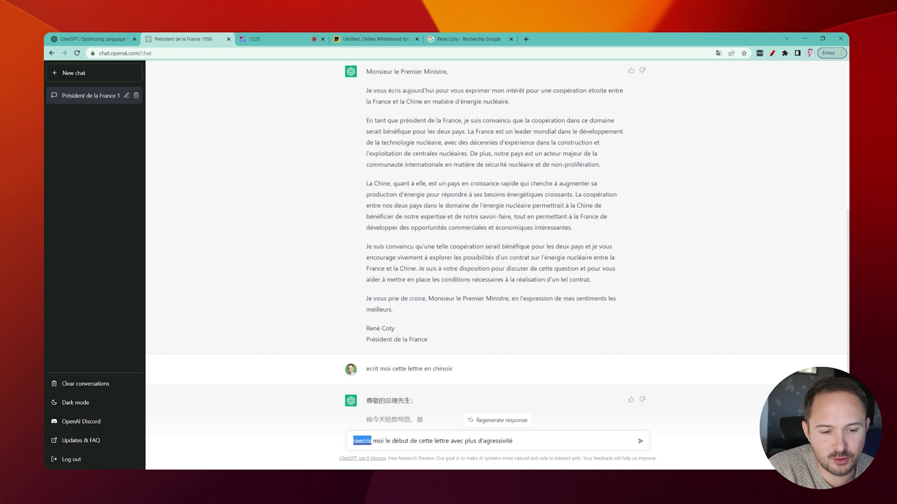
type("réécris")
left_click(641, 442)
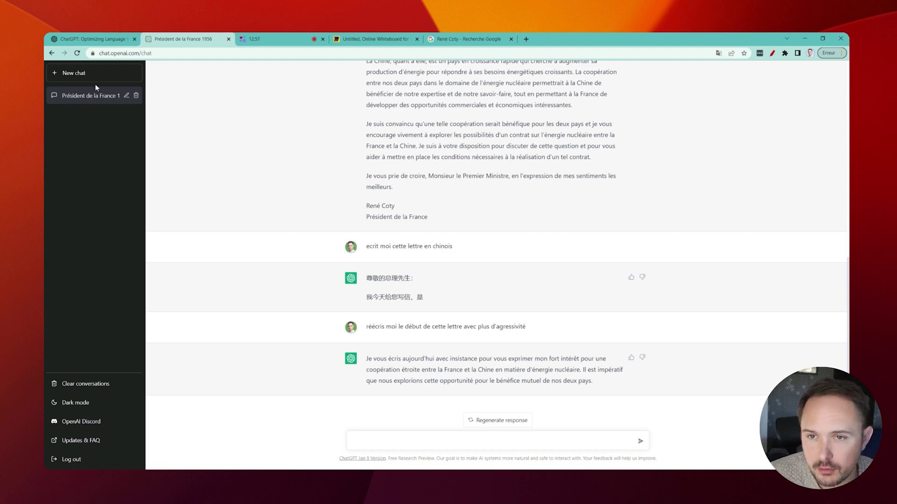
Step: Start a new chat and begin the prompt with "j'ai dans mon frigo 2 œufs, du jambon et un peu de lait"
left_click(80, 76)
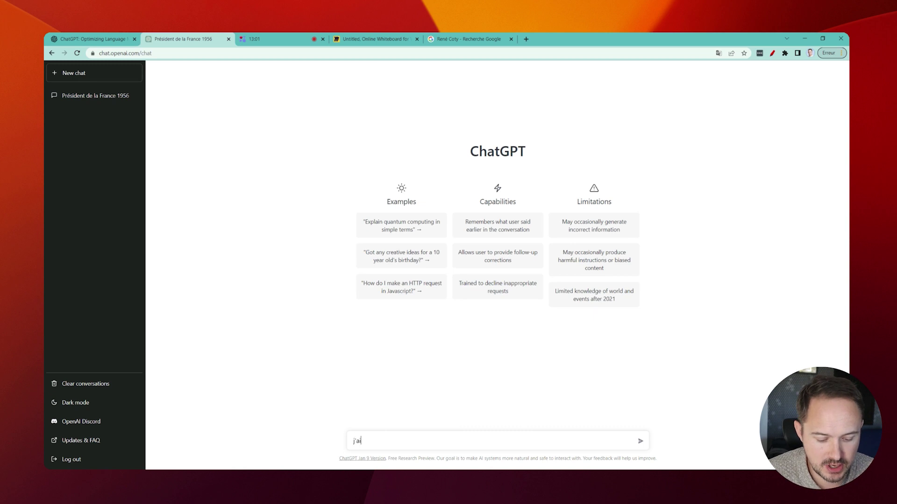
type("j'ai dans mon frigo 2 oeufs")
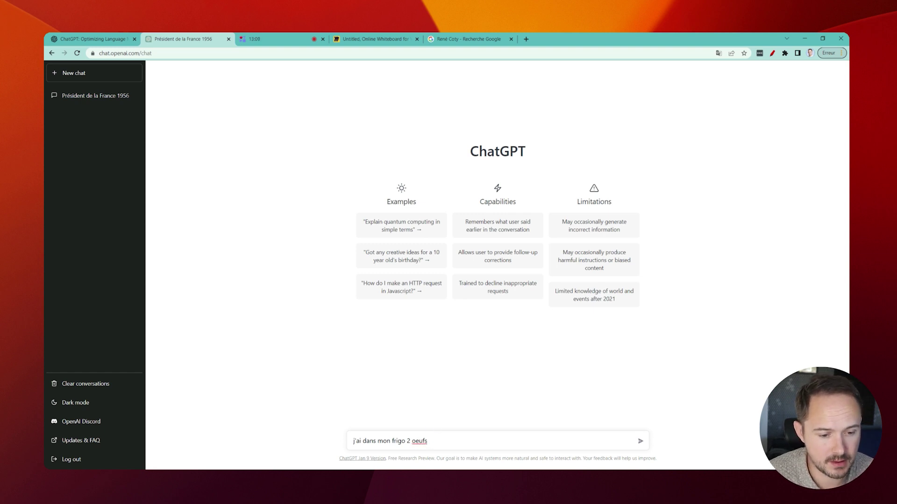
key("ctrl+shift+Left")
type("œufs")
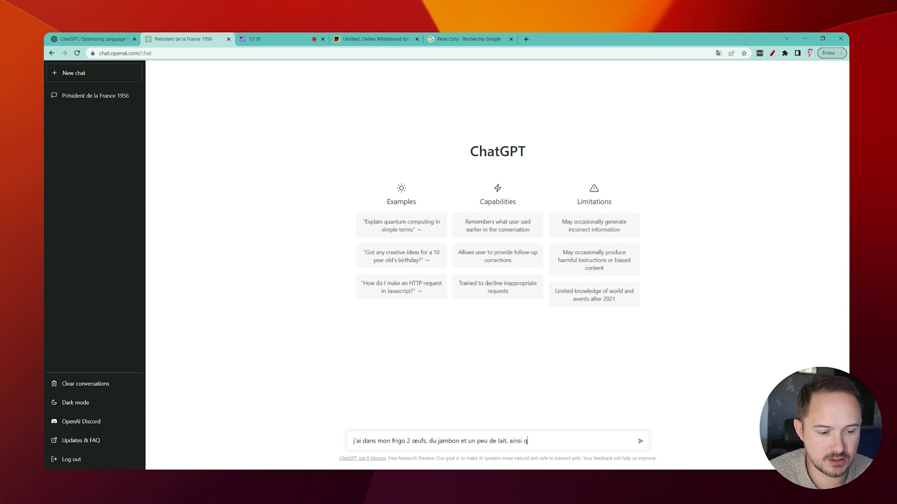
Step: Complete the prompt with "ainsi que une mangue et 3 champignons, que puis-je faire à manger avec ça ?" and send it
type("er")
key("BackSpace")
key("BackSpace")
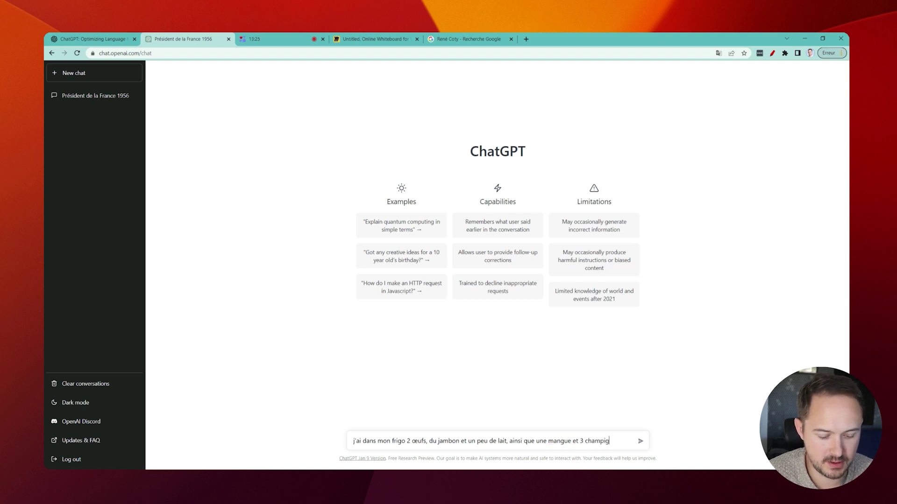
type("ons, que puis-je faire à manger avec ça ?")
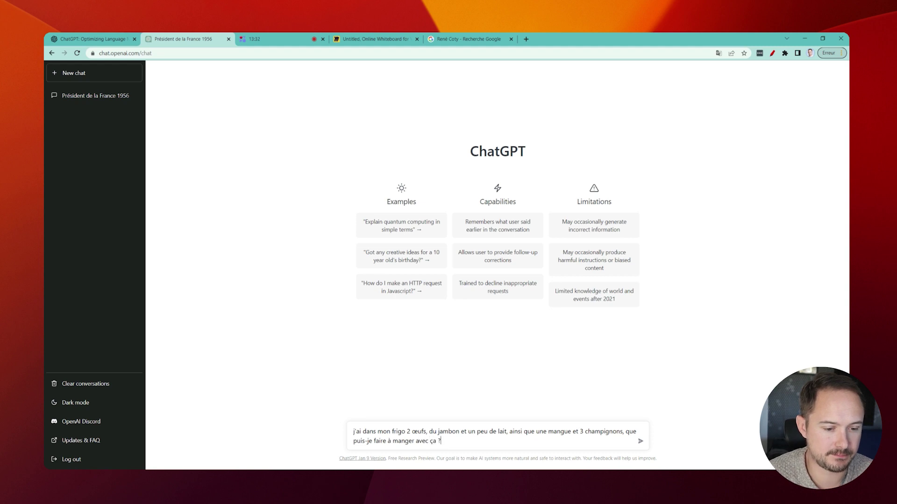
key("Return")
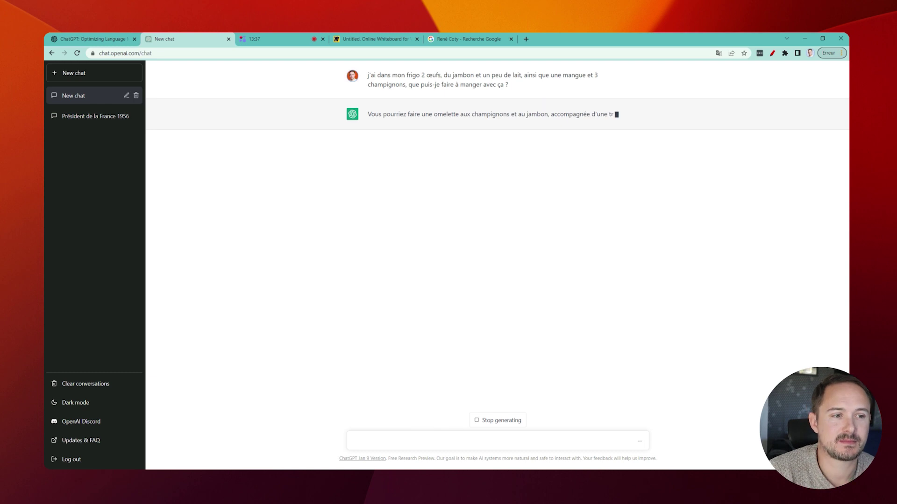
Step: Stop the running answer and ask "peux tu me donner la recette de l'omlette, pour qu'elle soit bien baveuse"
type("peux tu me donner la recette")
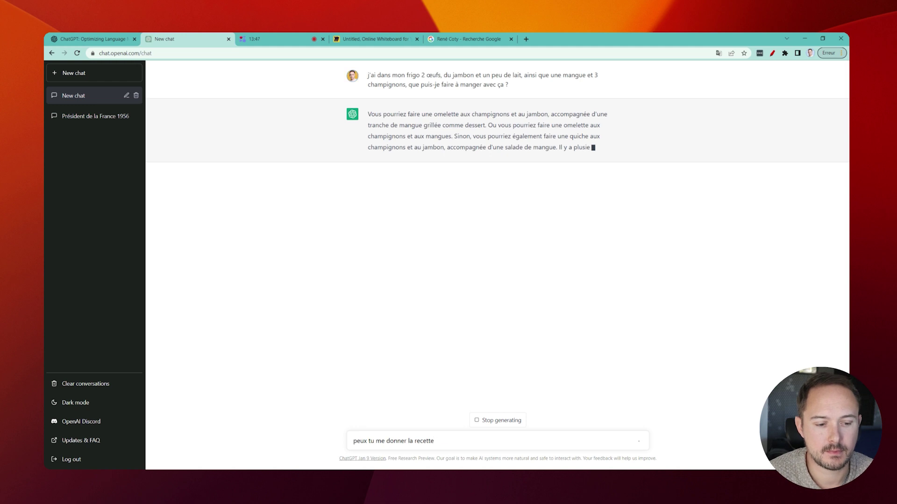
left_click(484, 422)
type("de")
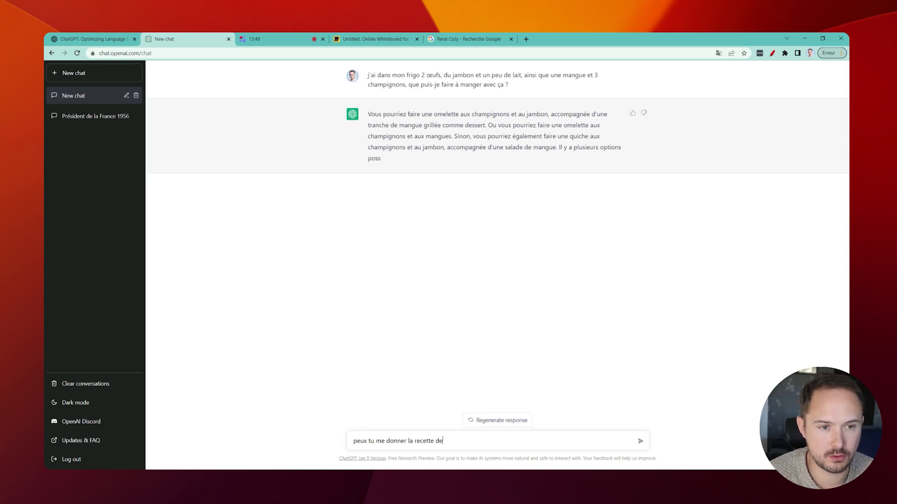
type(" l'omle")
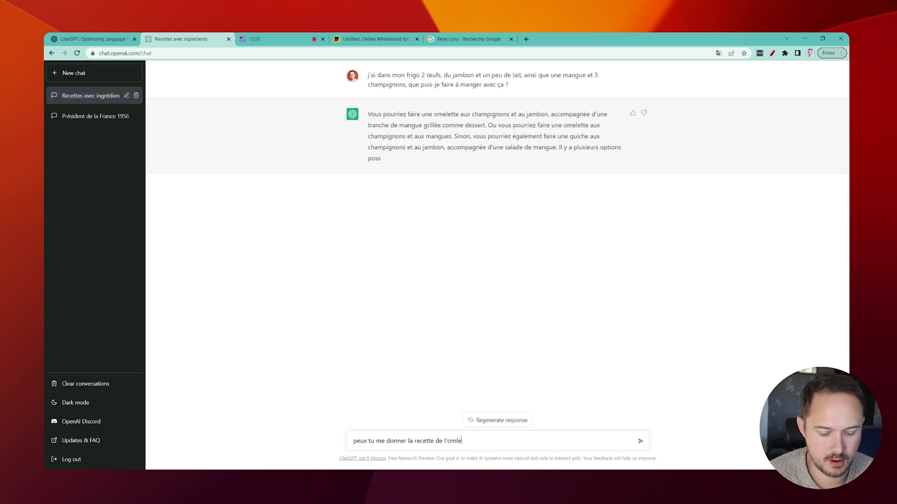
type("tte, pour qu'elle soit bien")
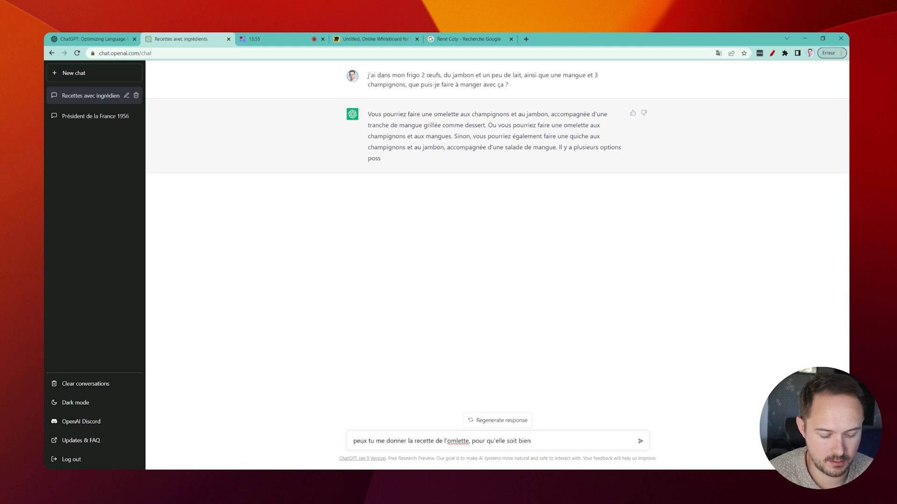
type(" baveuse")
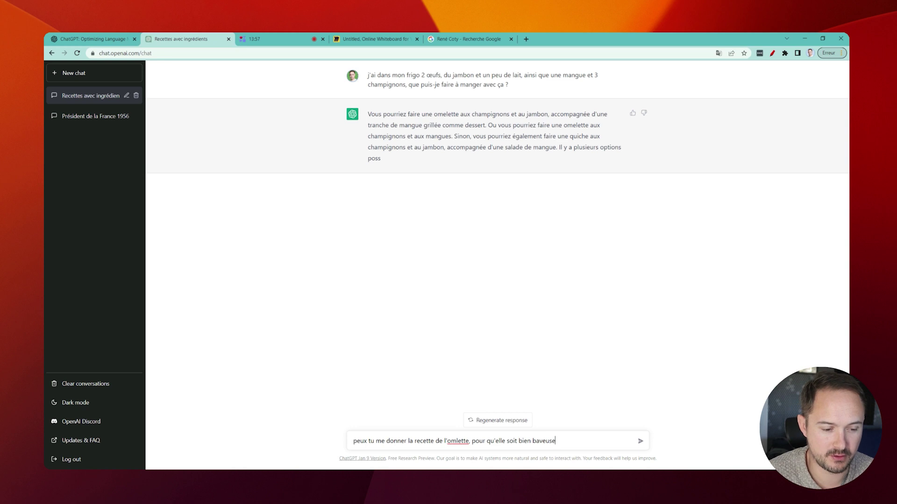
key("Return")
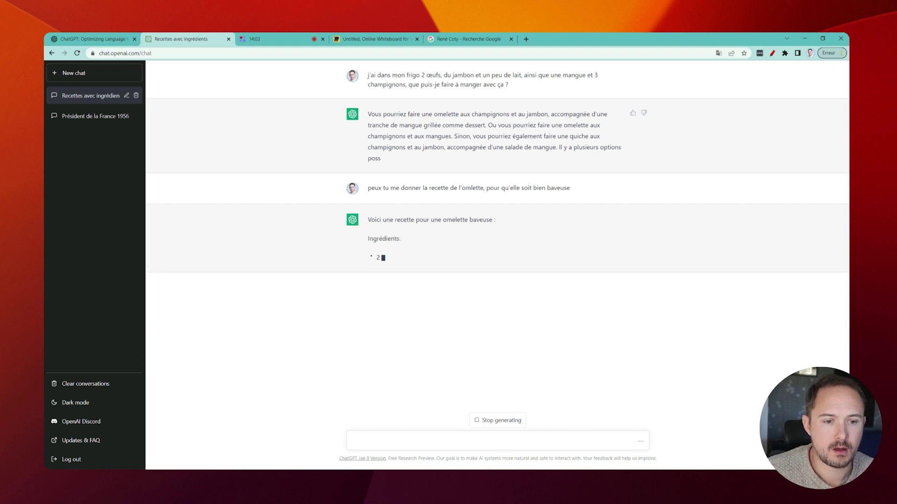
Step: Draft the prompt "pour faire une raclette la semaine prochaine, que dois je acheter en comission ?"
type("pour faire uen re")
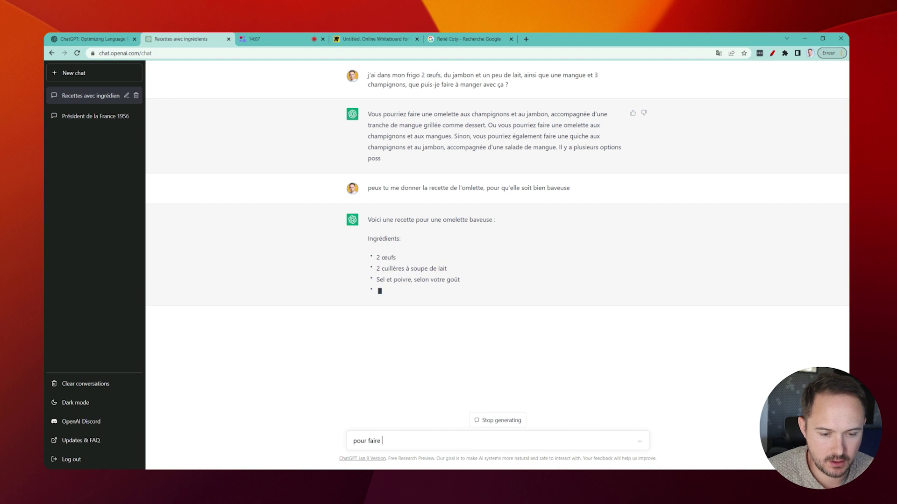
key("BackSpace")
key("BackSpace")
key("BackSpace")
key("BackSpace")
key("BackSpace")
key("BackSpace")
type("une raclette ")
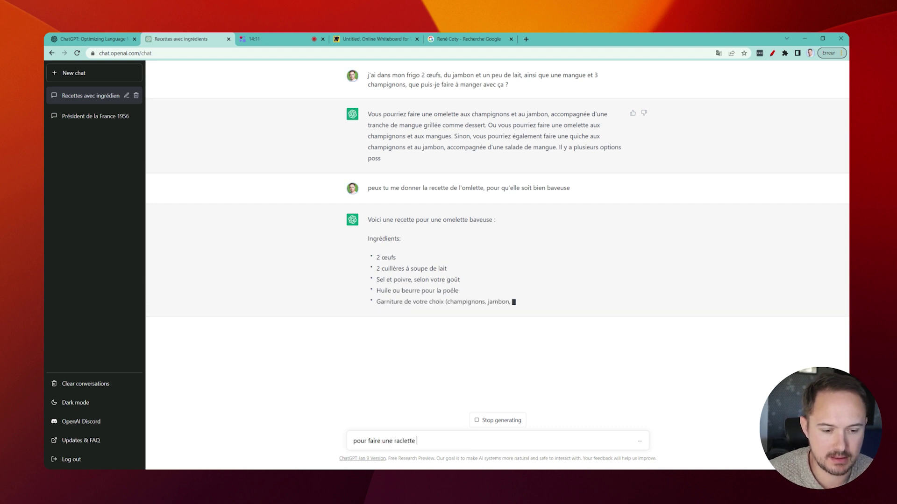
type("la semaine prochaine,")
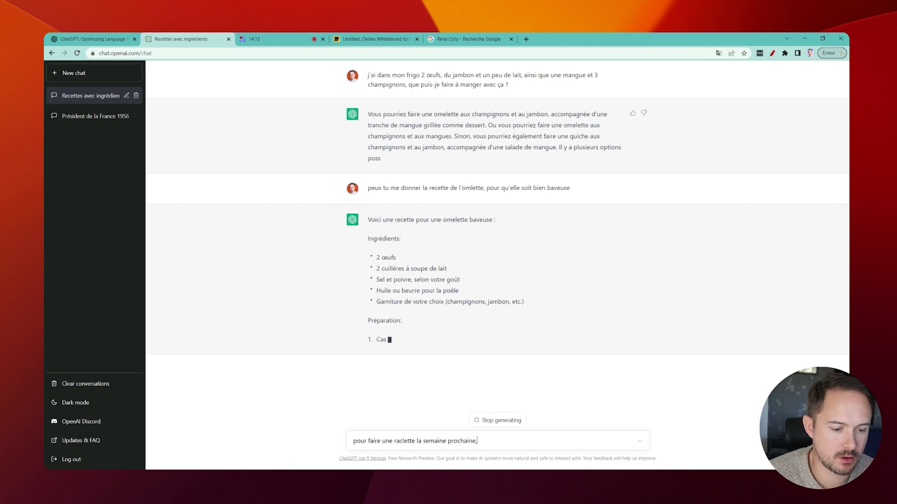
type(" que dois je ")
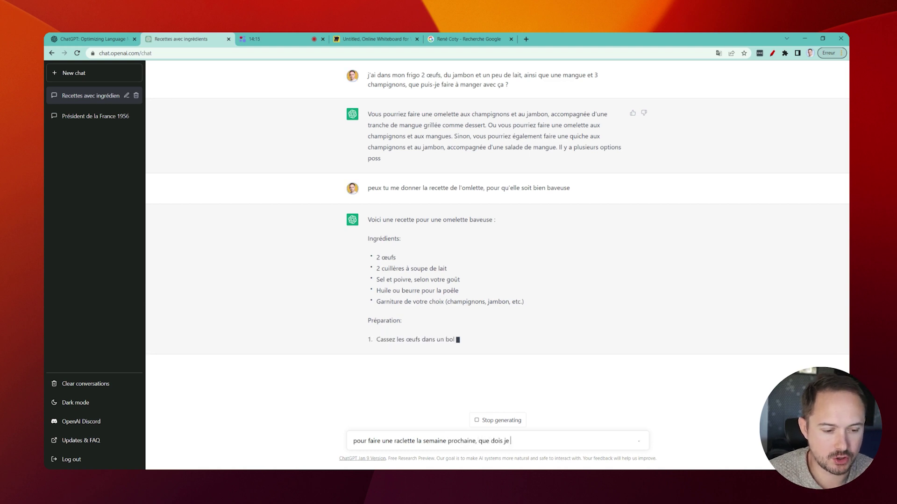
type("acheter en comission ?")
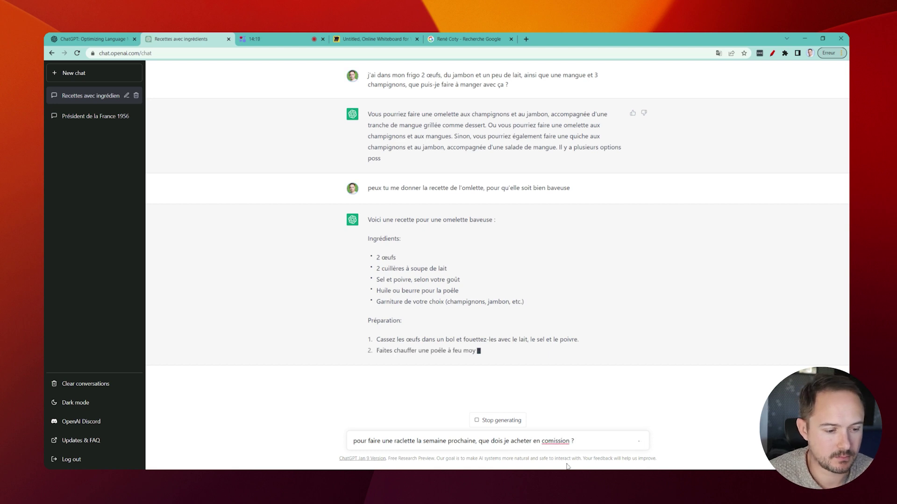
Step: Correct "comission" to "commission" in the raclette prompt, stop the running answer and send the prompt
double_click(559, 442)
type("commission")
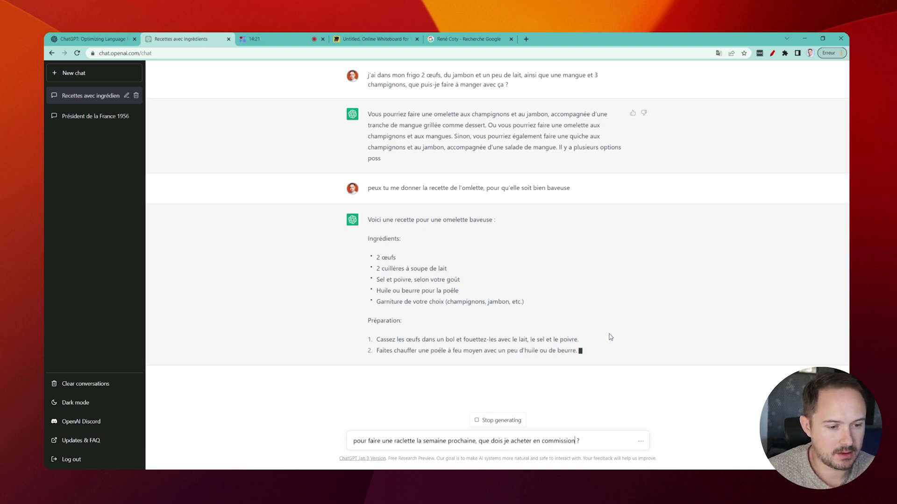
left_click(498, 420)
left_click(641, 442)
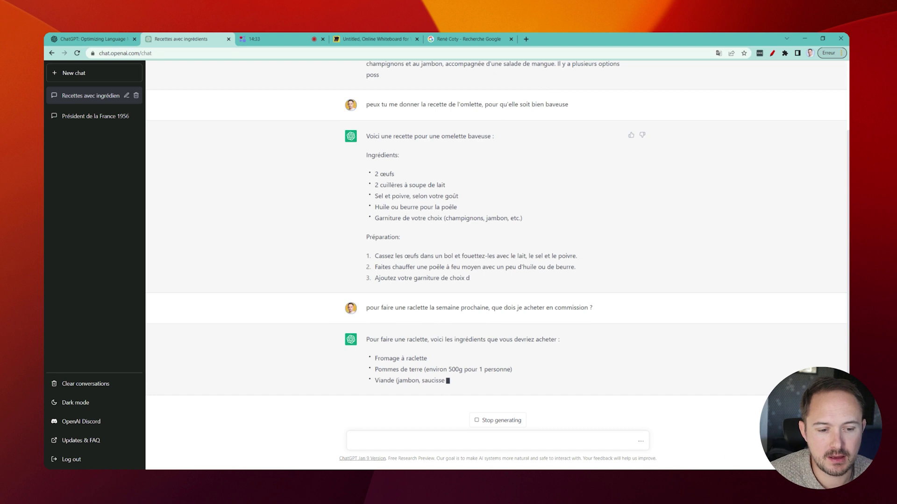
Step: Draft the prompt "Comment ne pas oublier d'aller acheter ces comissions, car je suis tête en l'air. Tu as des conseils d'organistion ?"
left_click(454, 440)
type("Comment")
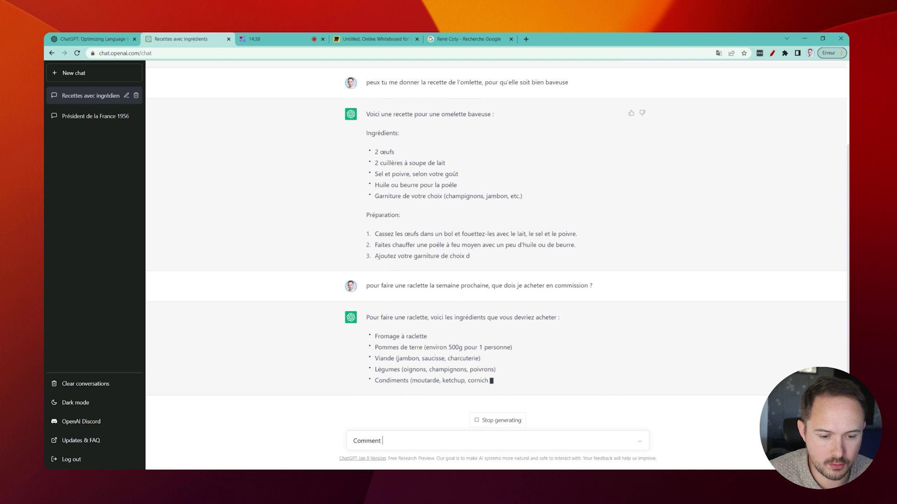
key("ctrl+a")
key("Right")
type("ne pas oublie")
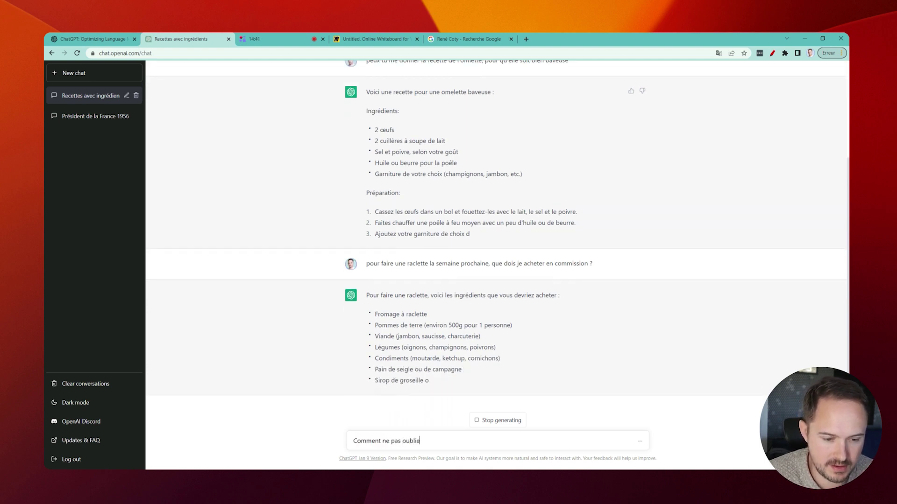
type("r d'aller acheter")
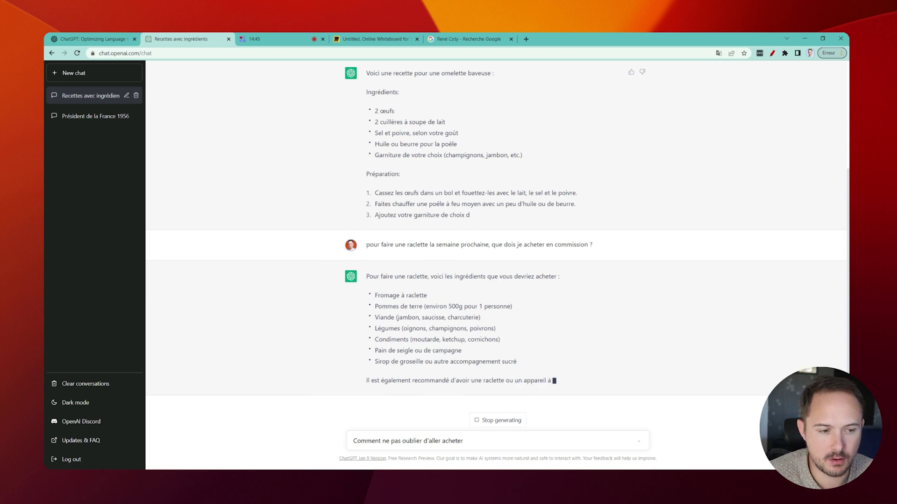
type(" ces comissi")
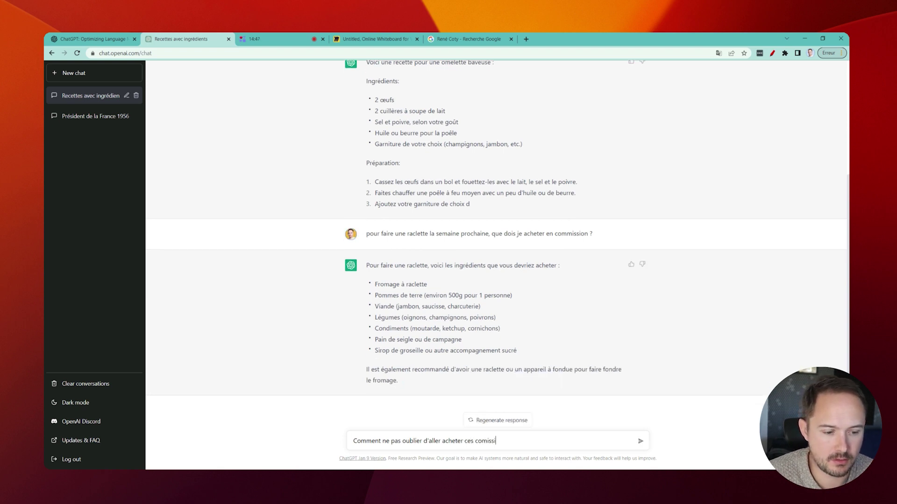
type("ons, car ")
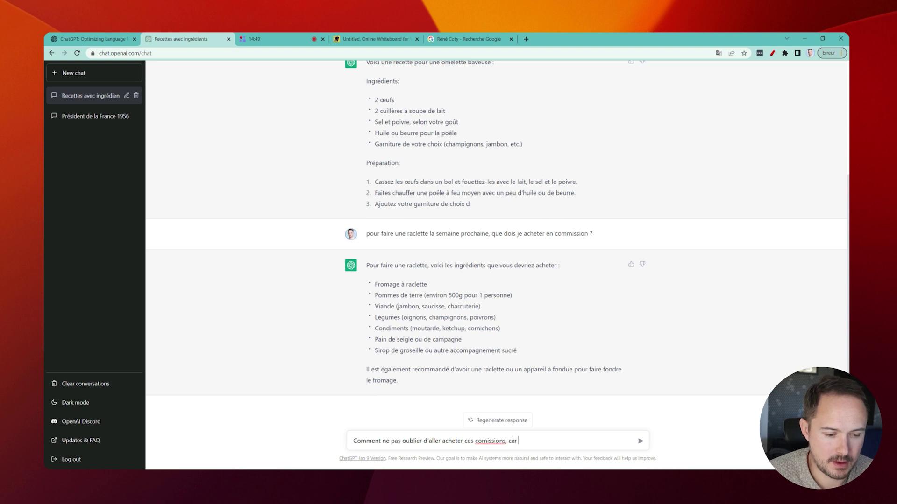
type("je suis tête en l")
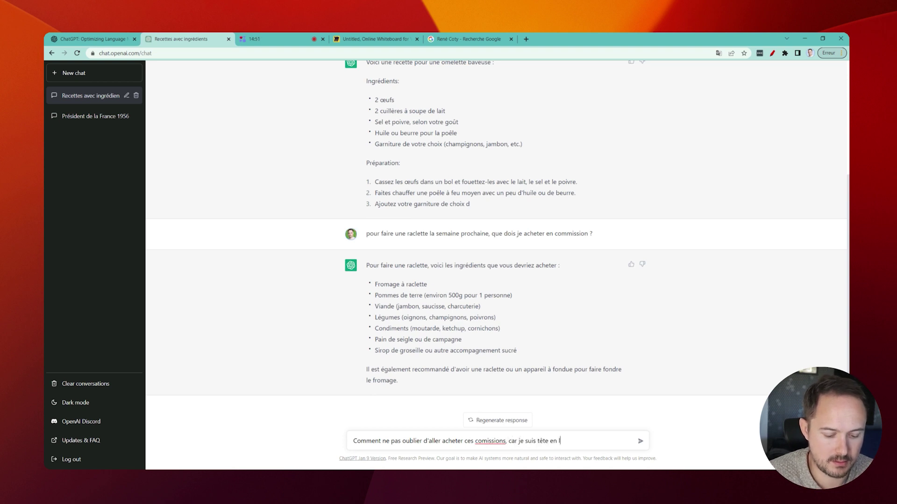
type("'air. Tu as des conseils d'organisti")
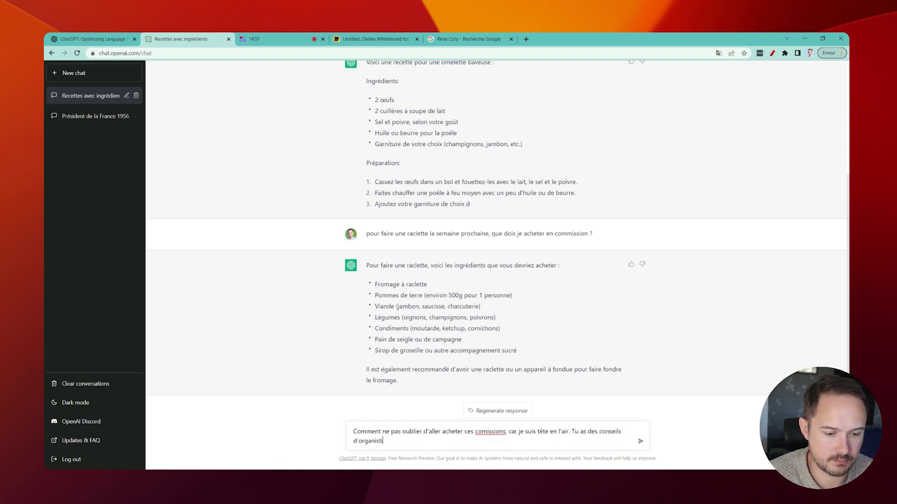
key("BackSpace")
key("BackSpace")
key("BackSpace")
type("stion")
Step: Correct "organistion" to "organisation" and "comissions" to "commissions" in the draft, and send the prompt
double_click(374, 441)
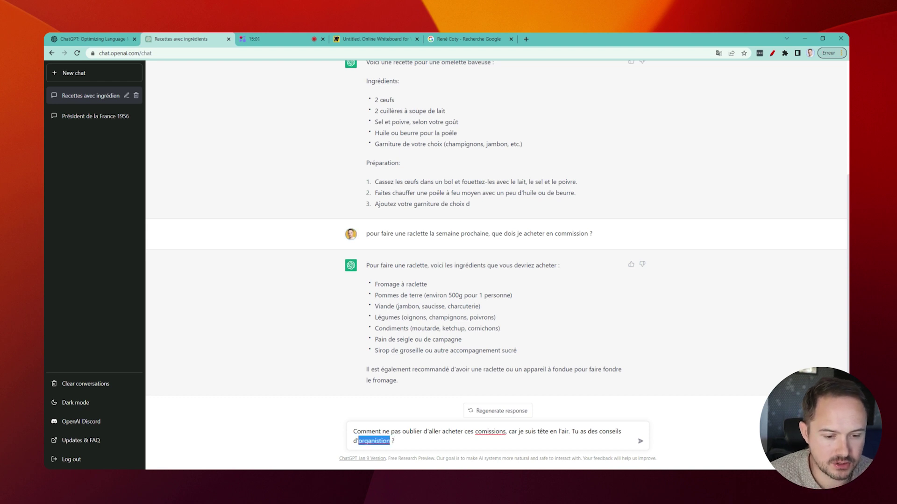
left_click(402, 271)
right_click(490, 432)
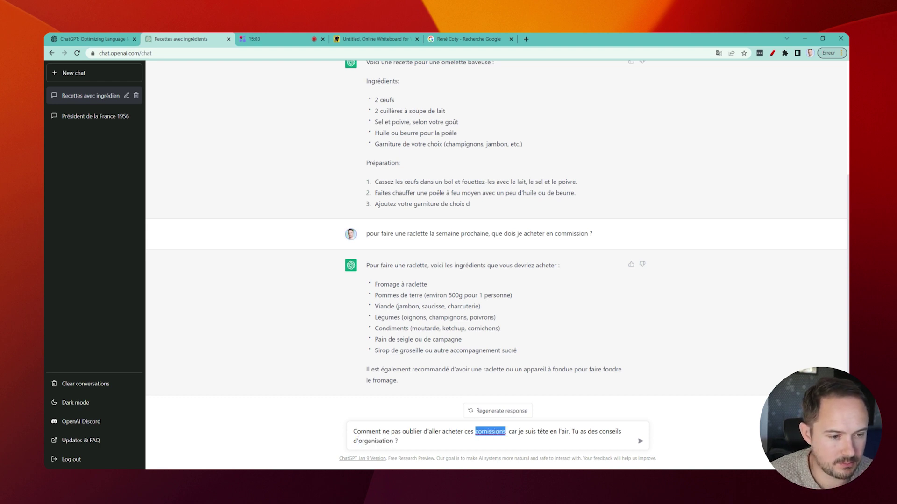
left_click(517, 261)
left_click(639, 443)
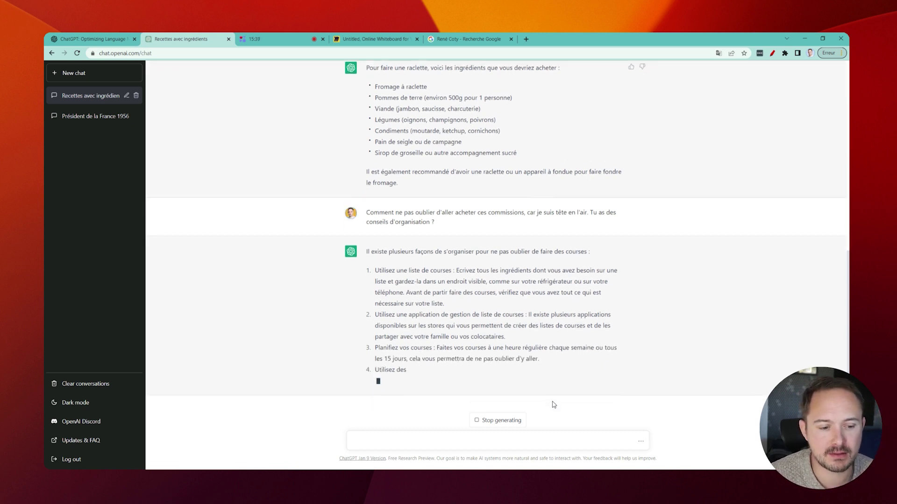
Step: Stop generating, start a new chat and draft "Ecris moi une histoire pour les enfants avec un panda qui à perdu sa jambe droite, une vache qui a"
left_click(498, 421)
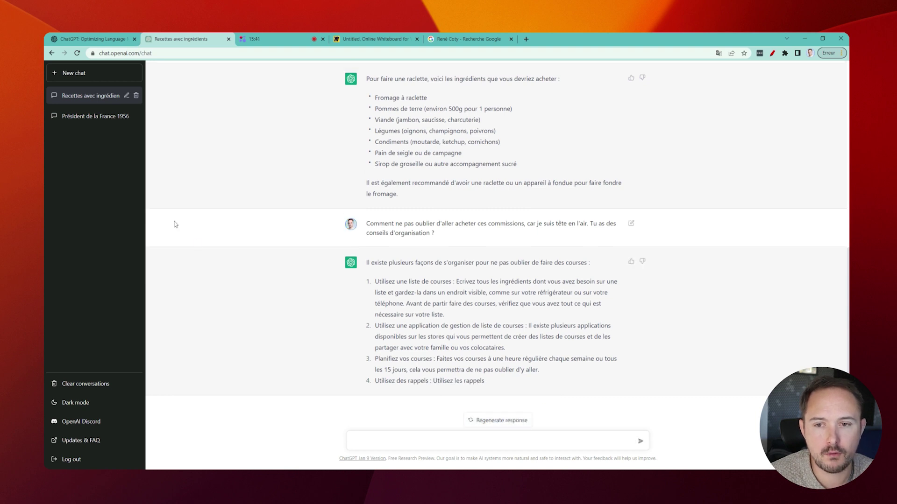
left_click(79, 80)
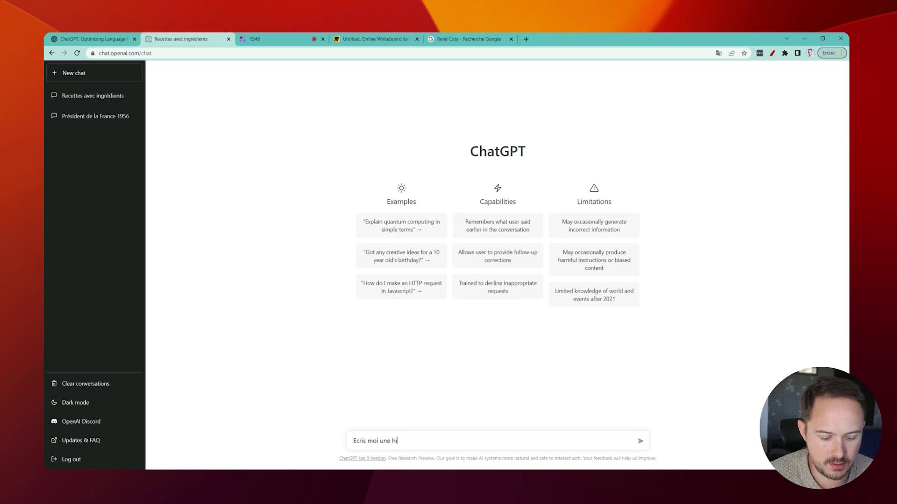
type("Ecris moi une histoire pour les enfants avec un panda qui à perdu sa jambe droite, une vache qui a")
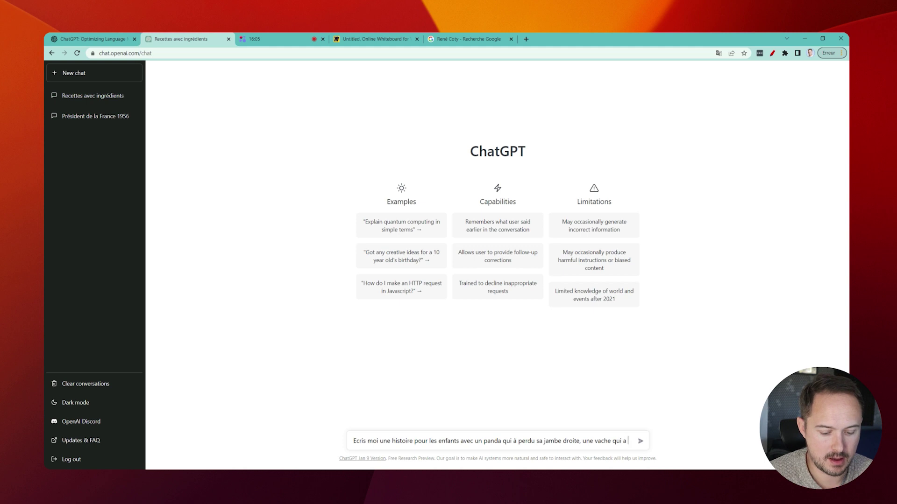
Step: Complete the story prompt with "fuguer de la suisse, et une fusée d'Elon Musk" and send it
type("ger de la suisse, et")
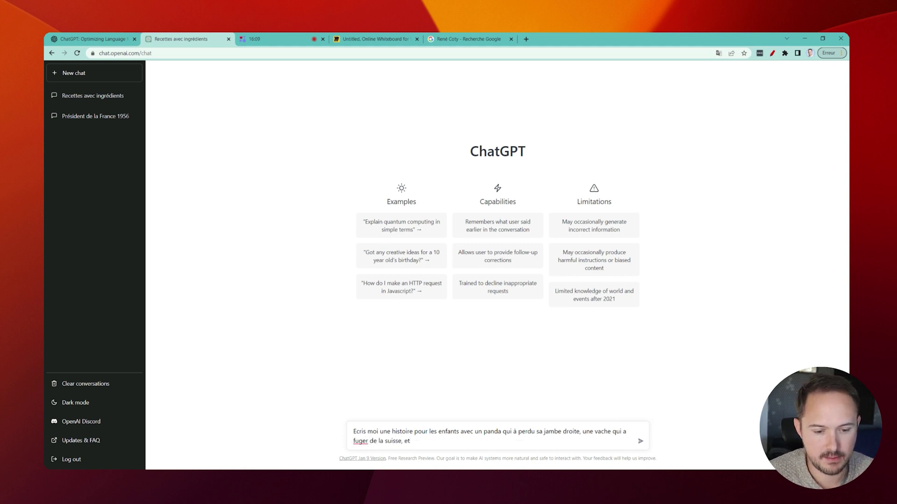
double_click(362, 441)
type("fuguer")
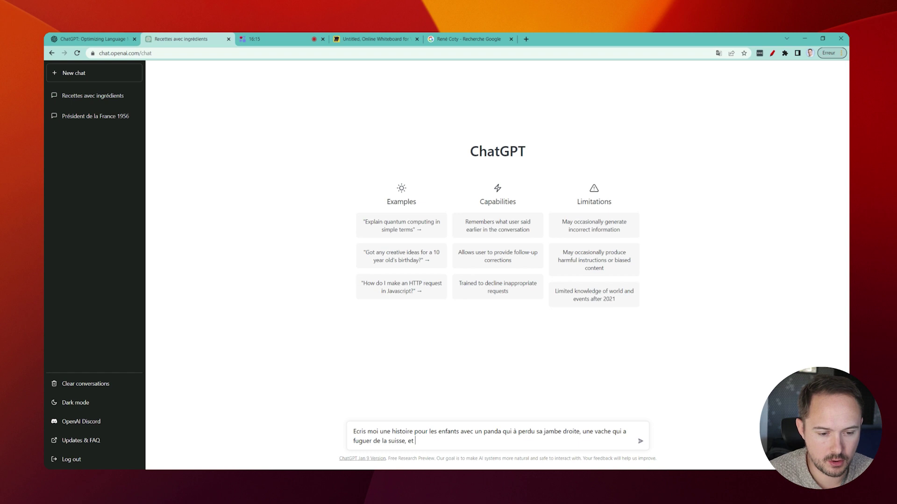
type("fusée ")
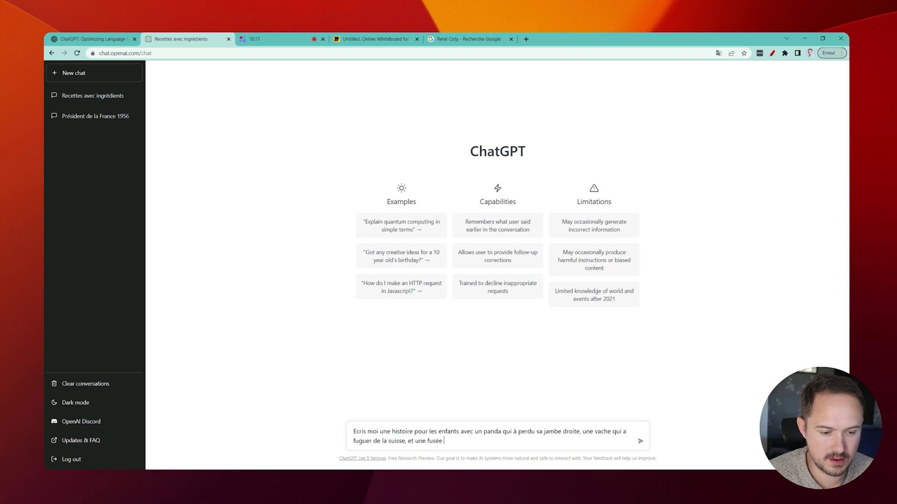
type("d'Elon Musk")
key("Return")
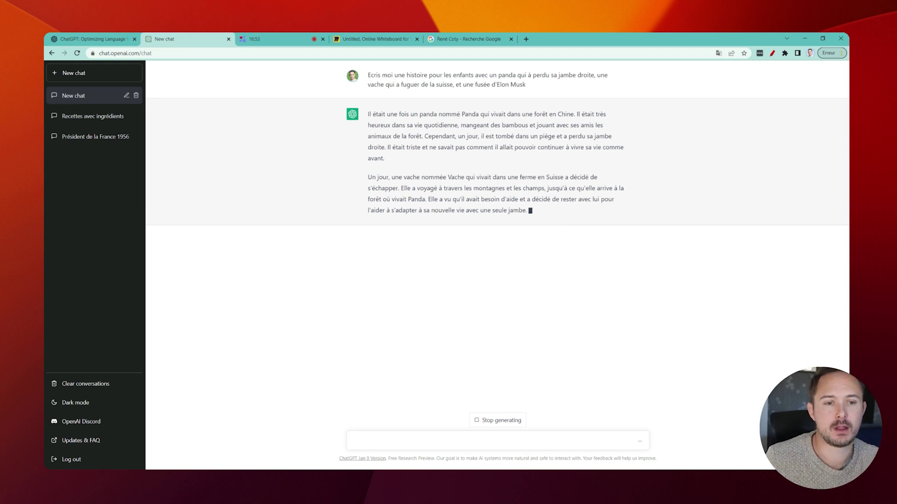
Step: Stop the running story and send the follow-up "trouve un meilleure nom pour le panda"
left_click(496, 421)
type("trouve un meilleur")
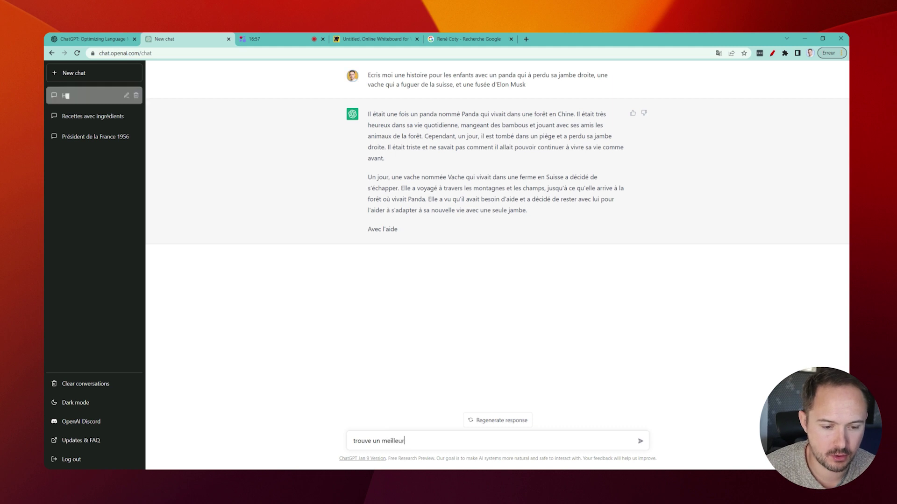
type("e nom pour le p")
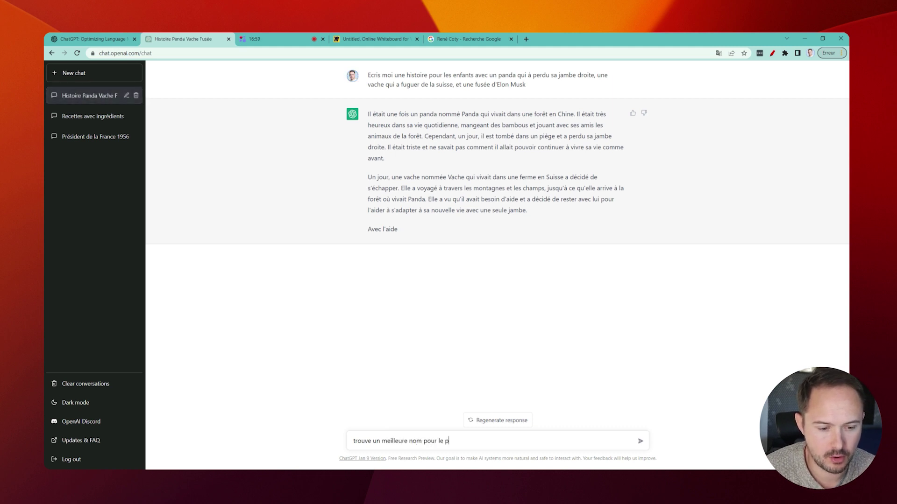
type("anda")
key("Return")
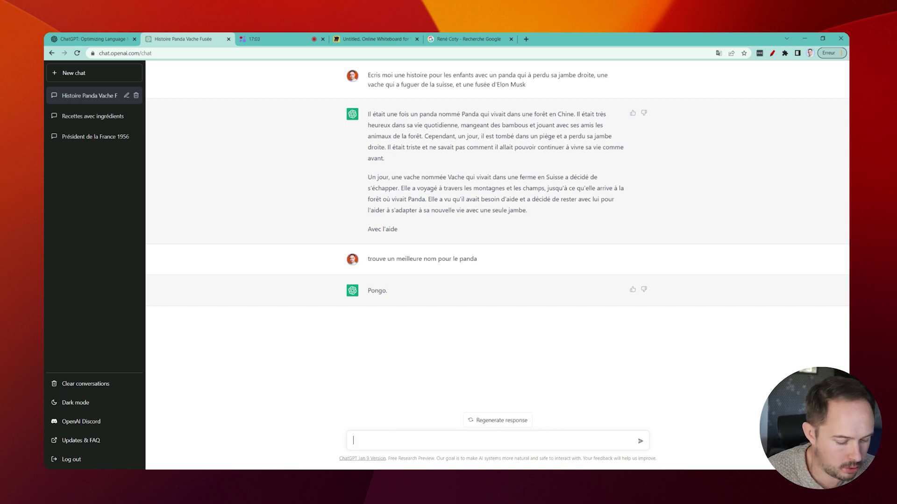
Step: Send the follow-up "réecris l'histoire avec ce nouveau nom" in the panda conversation
type("réecri")
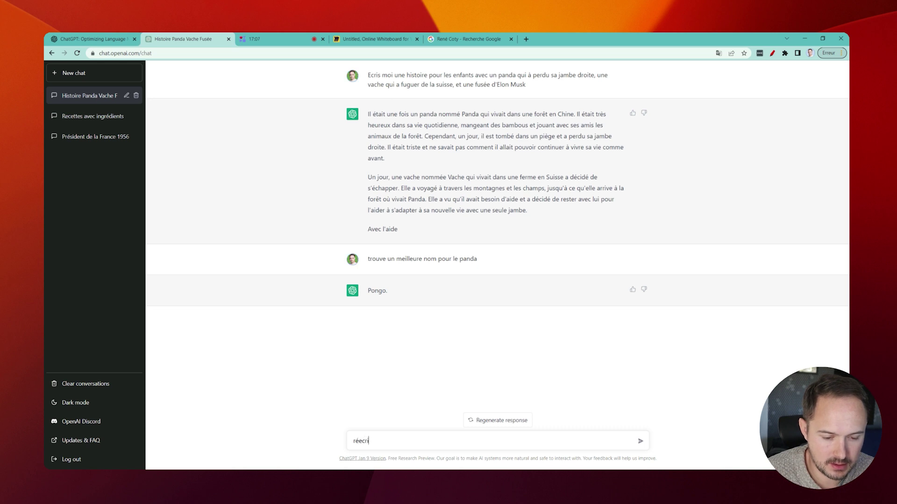
type("s l'0'his")
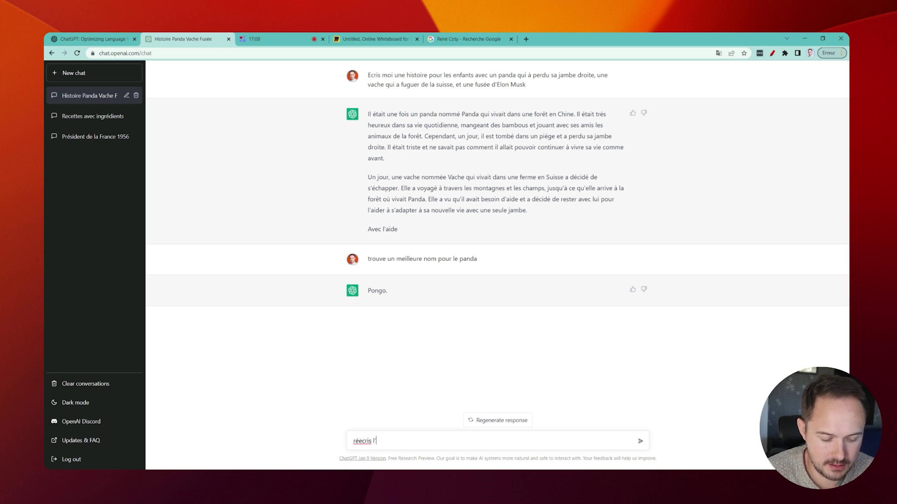
type("toire avec ce noivuea")
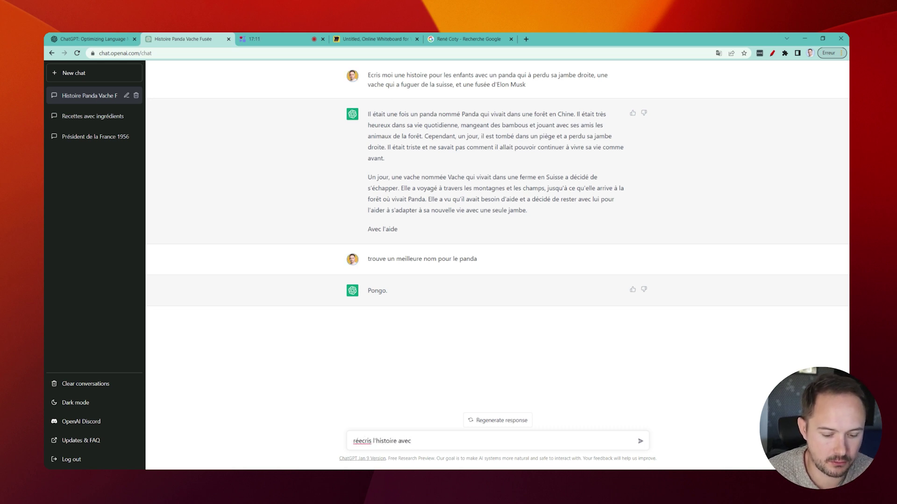
key("BackSpace")
key("BackSpace")
key("BackSpace")
key("BackSpace")
key("BackSpace")
type("uveau nom")
key("Return")
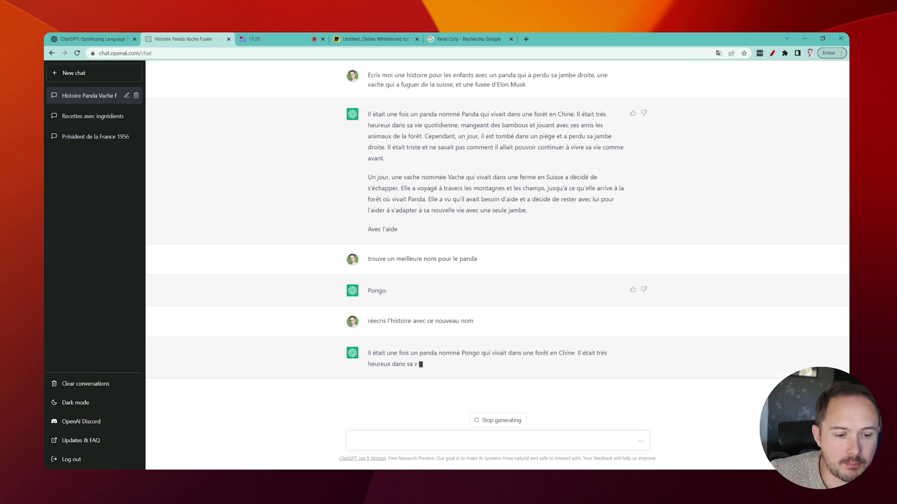
Step: Stop the rewritten story and send "donne moi 10 autres idées de nom pour le panda, inspiré de galaxie"
type("d")
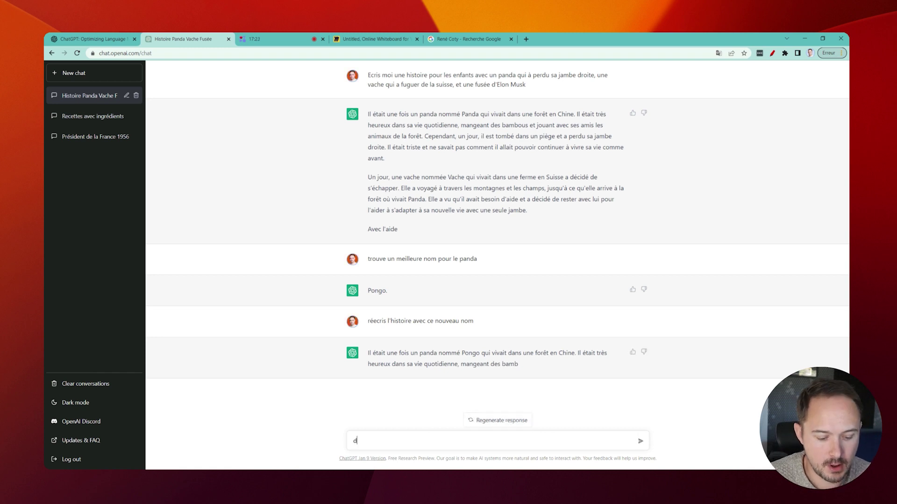
type("onner")
type("moi")
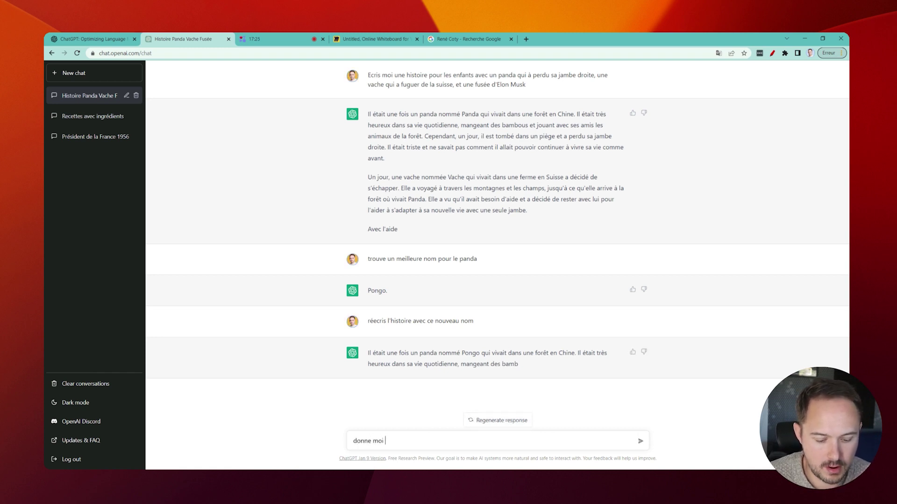
type(" 10 autres idées de")
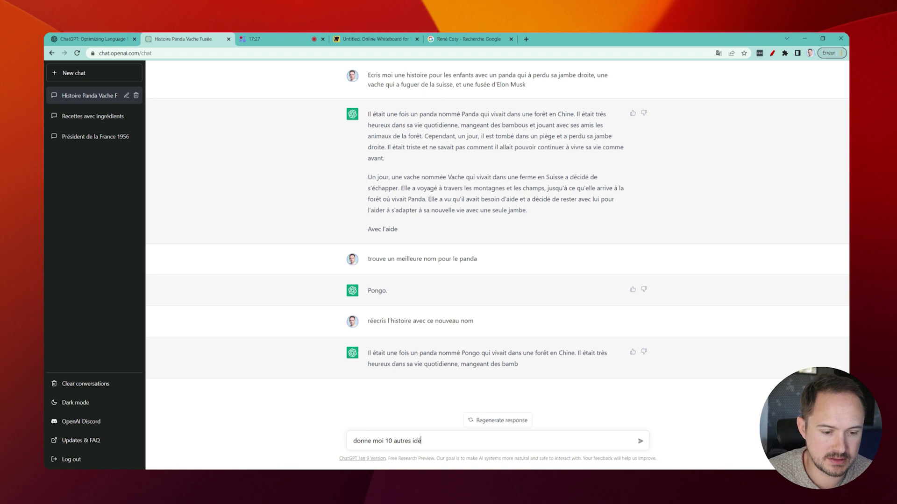
type(" nom pour le panda, inspi")
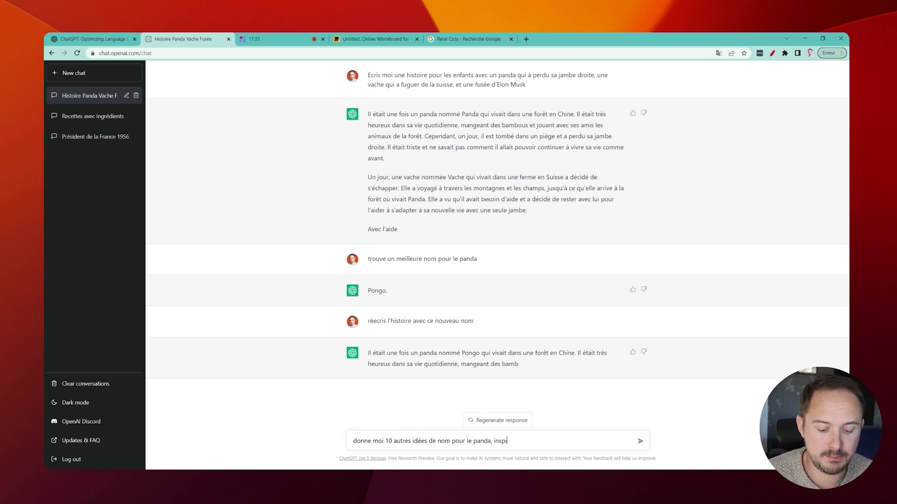
type("ré de")
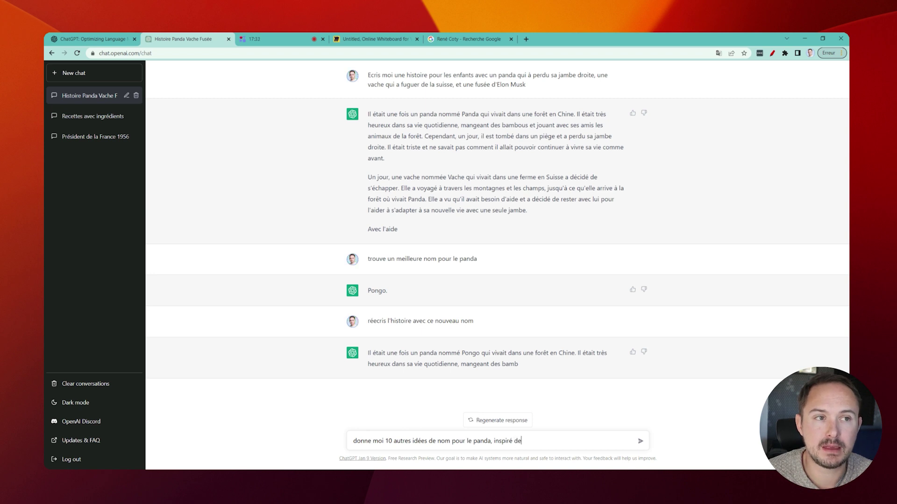
type(" galaie")
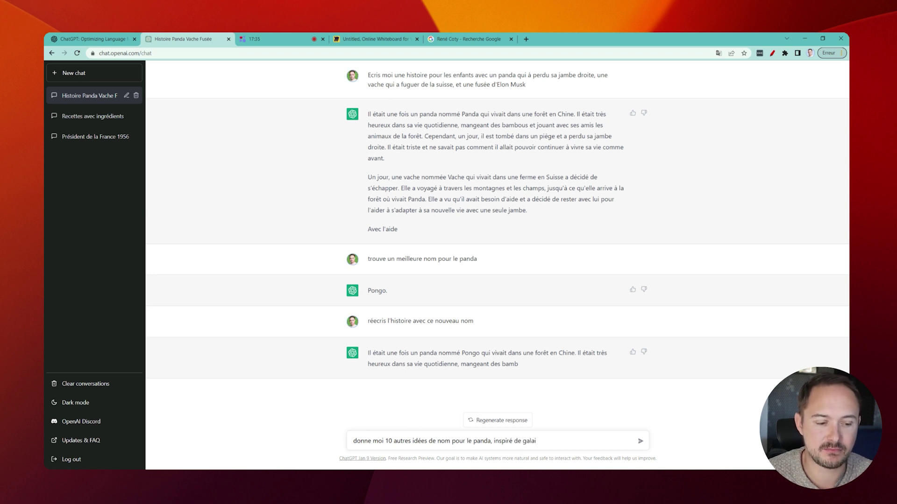
key("BackSpace")
type("xie")
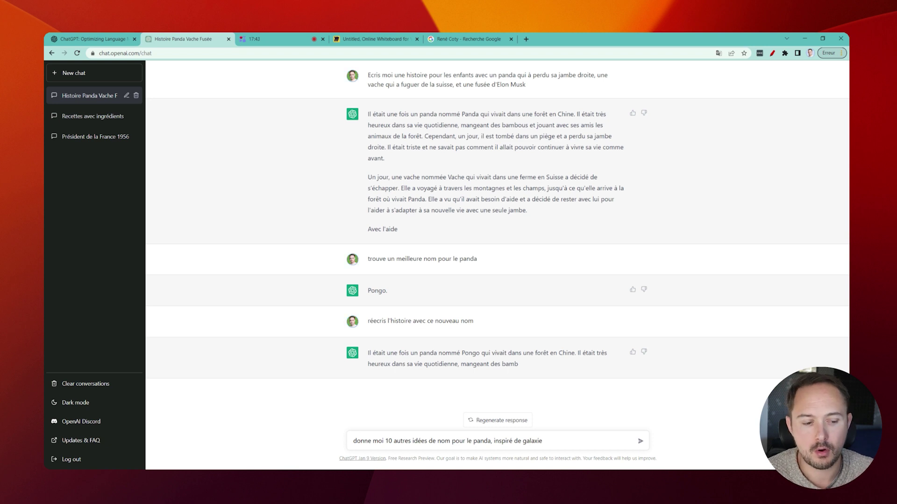
key("Return")
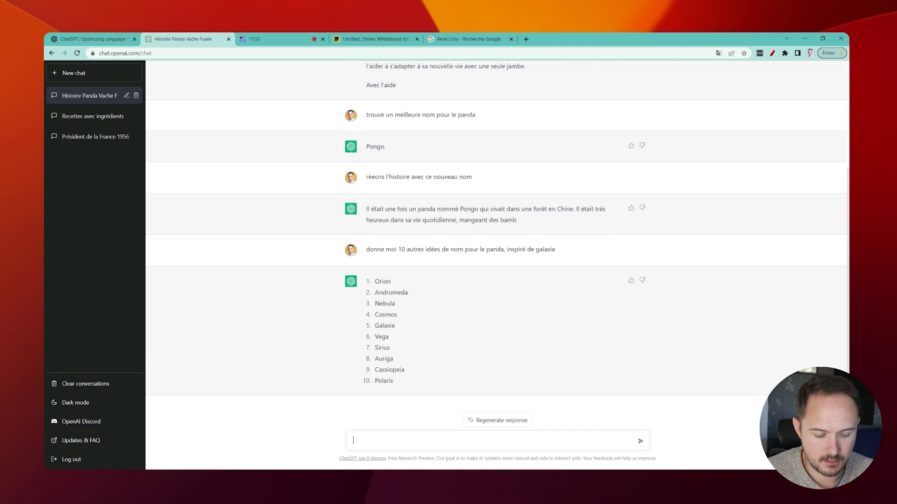
Step: Send the follow-up "ça n'est pas assez original, mix le nom de la galaxie avec le nom panda"
type("ça n'est pa")
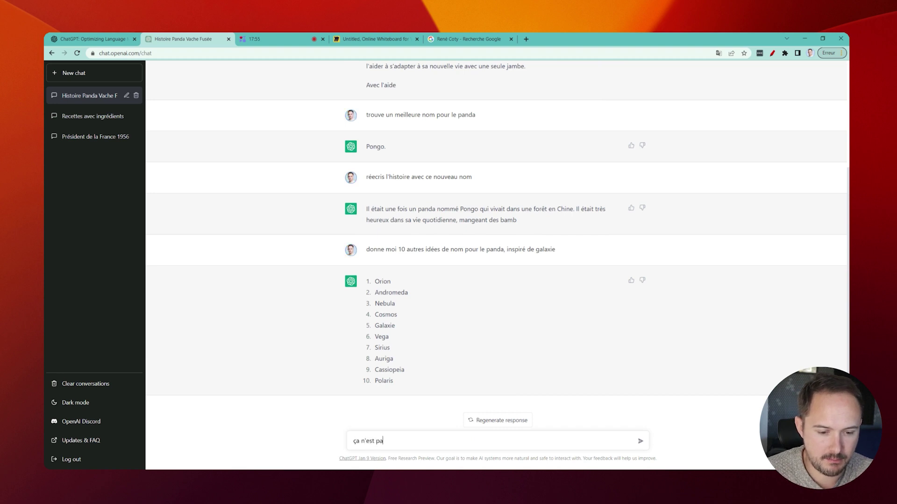
type("s assez original, mix le nom de la galaxie avec le nom panda")
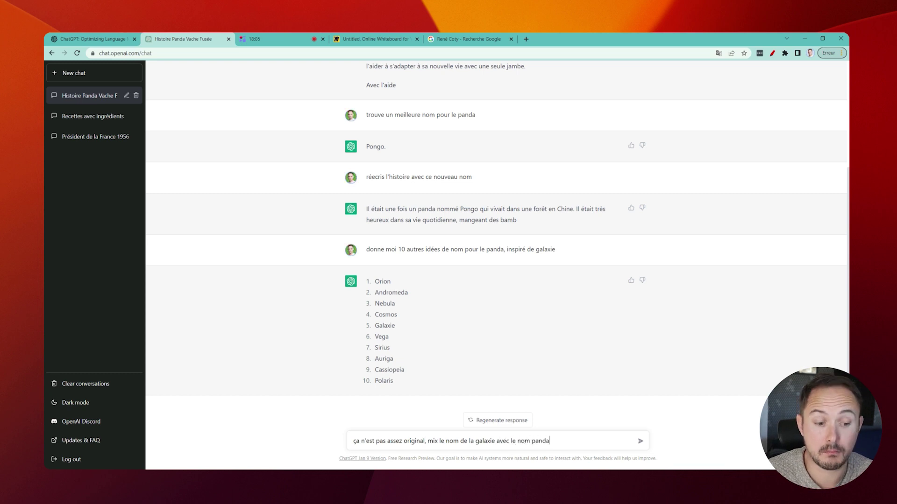
key("Return")
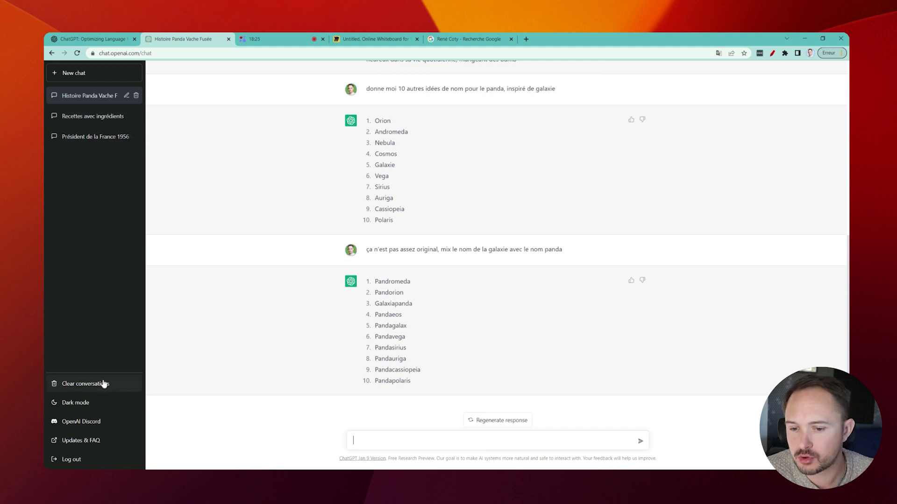
Step: Switch the interface to dark mode and back to light mode
left_click(89, 405)
left_click(89, 407)
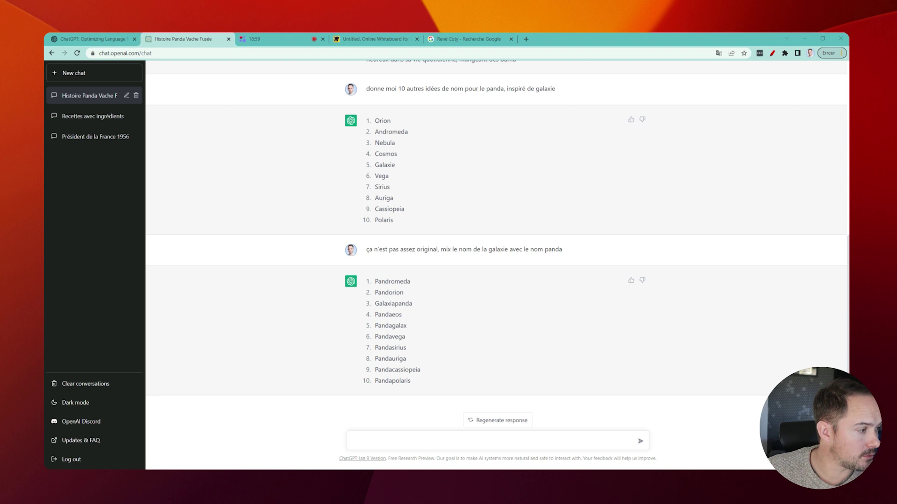
Step: Paste the copied customer-service scenarios as a draft message, add a blank line after the first scenario, and clear the draft
left_click(381, 437)
key("ctrl+v")
scroll(497, 406, "up", 5)
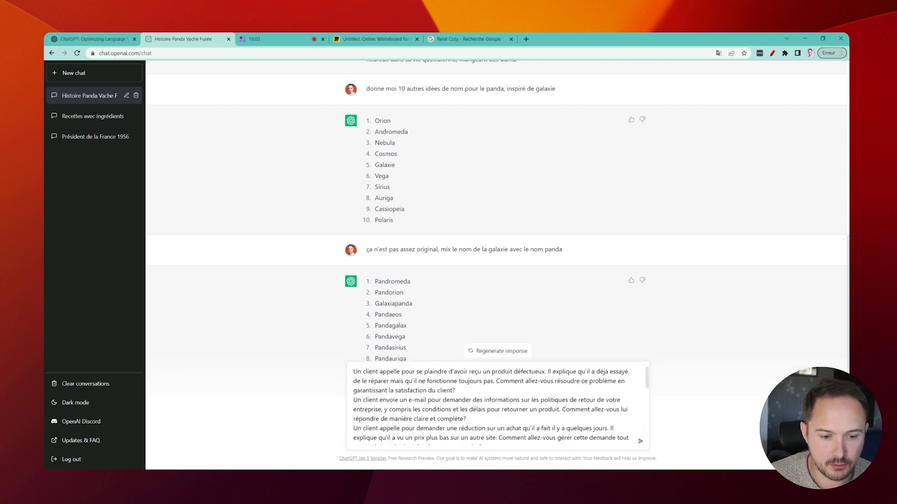
left_click(455, 391)
key("shift+Return")
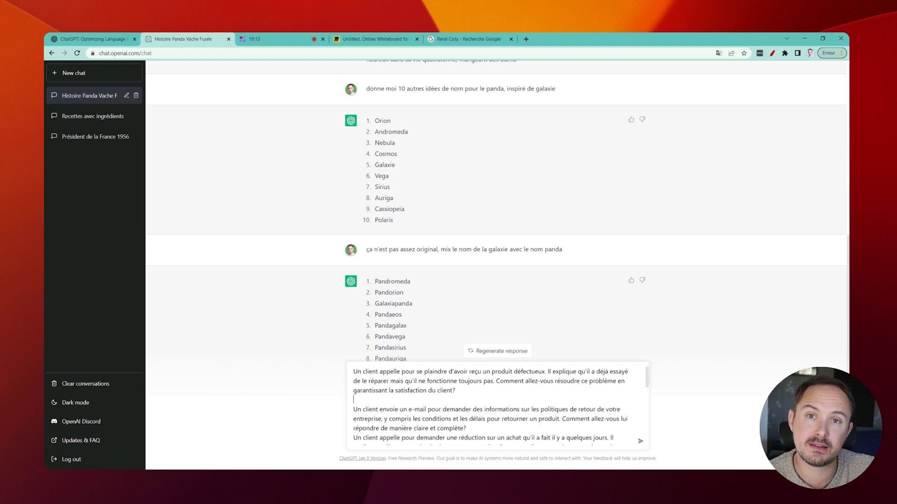
key("ctrl+a")
key("BackSpace")
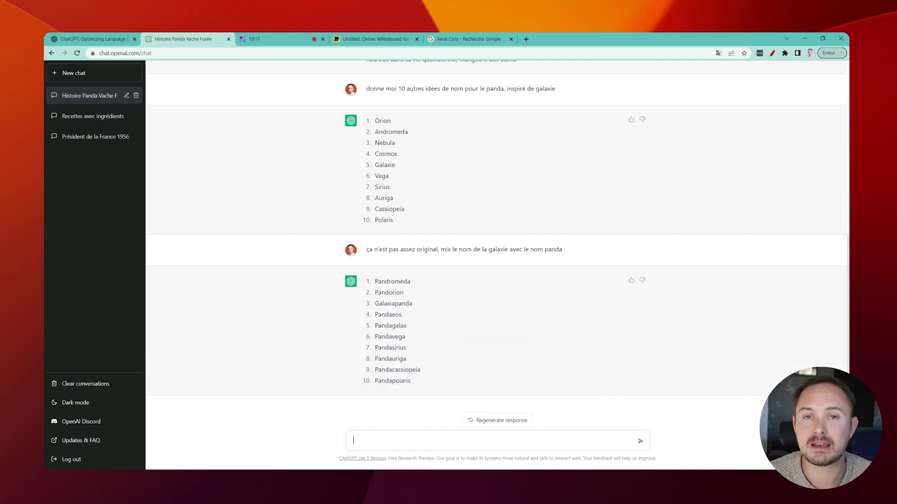